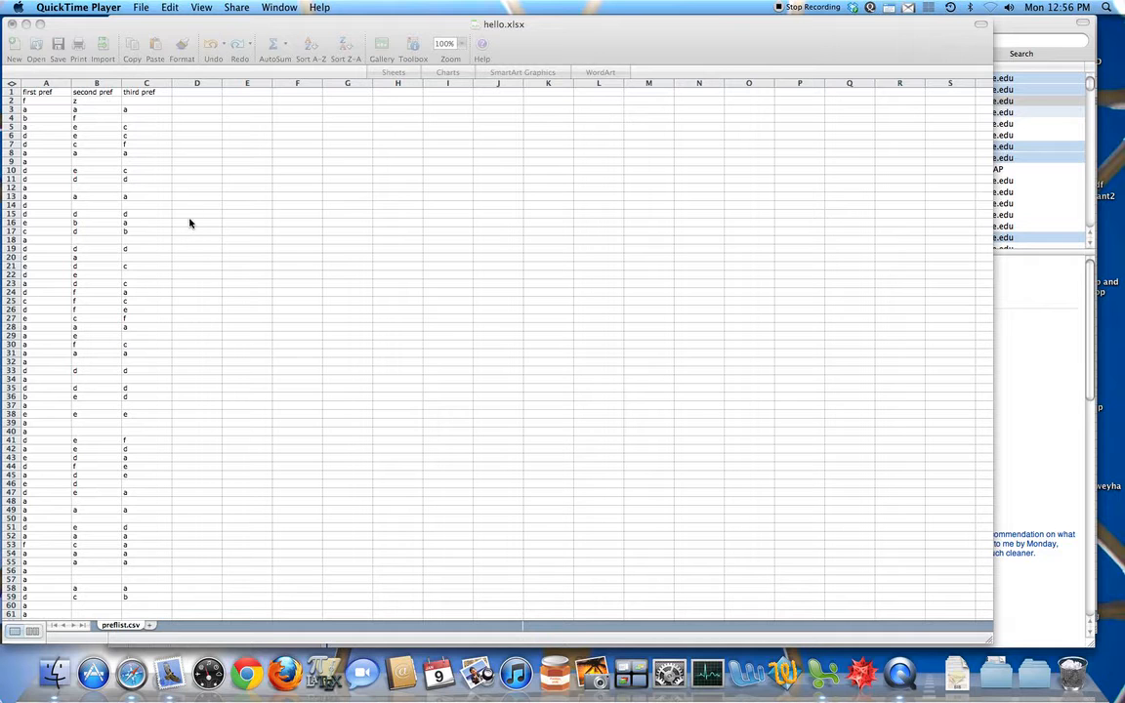
Add four new blank sheets to the hello.xlsx workbook after the preflist.csv sheet.
{"action": "left_click", "coordinate": [195, 206]}
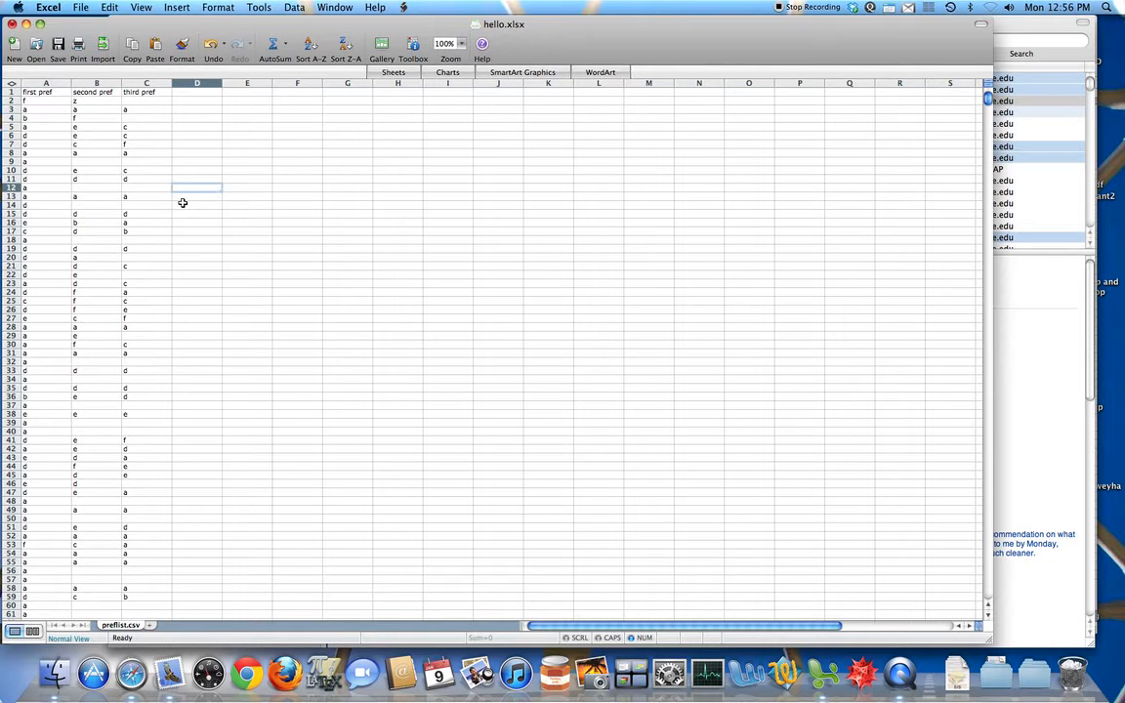
{"action": "left_click", "coordinate": [151, 627]}
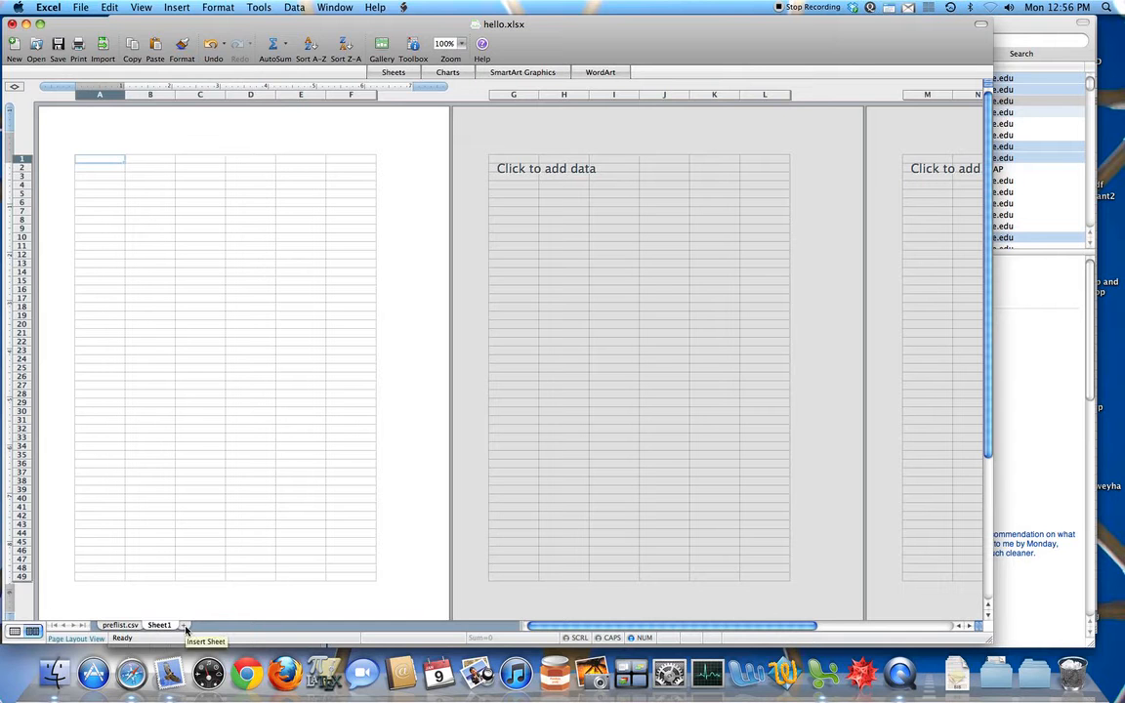
{"action": "left_click", "coordinate": [186, 628]}
{"action": "left_click", "coordinate": [217, 627]}
{"action": "left_click", "coordinate": [252, 626]}
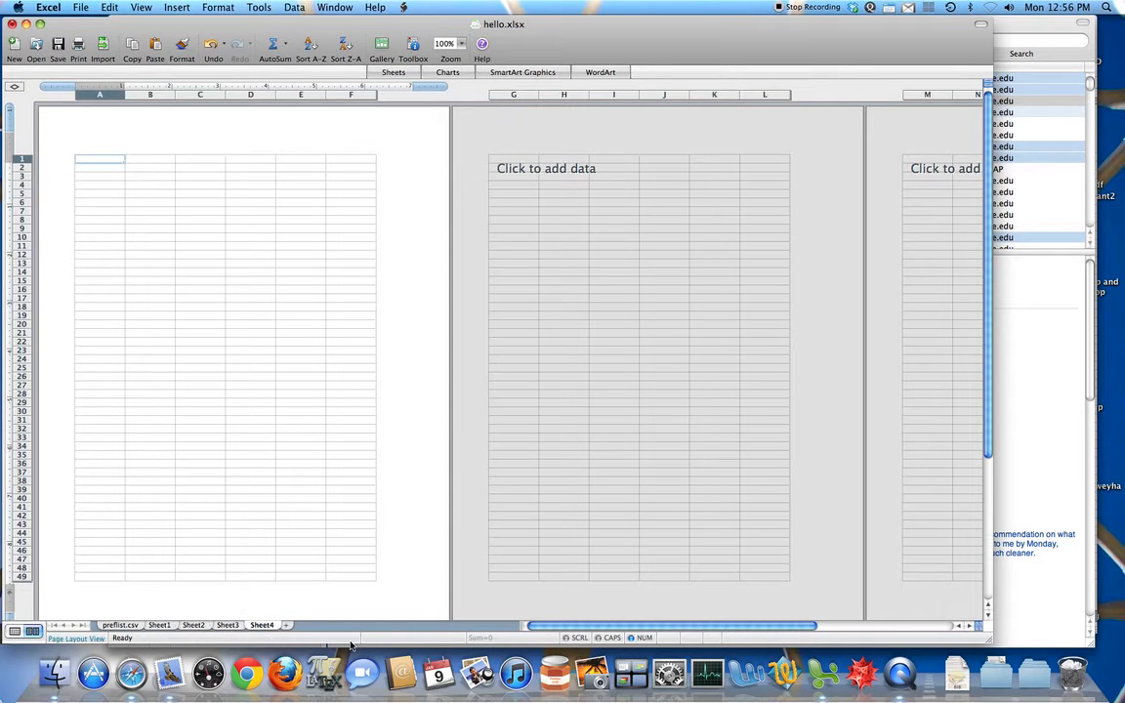
Rename the preflist.csv sheet as "Raw data".
{"action": "left_click", "coordinate": [121, 625]}
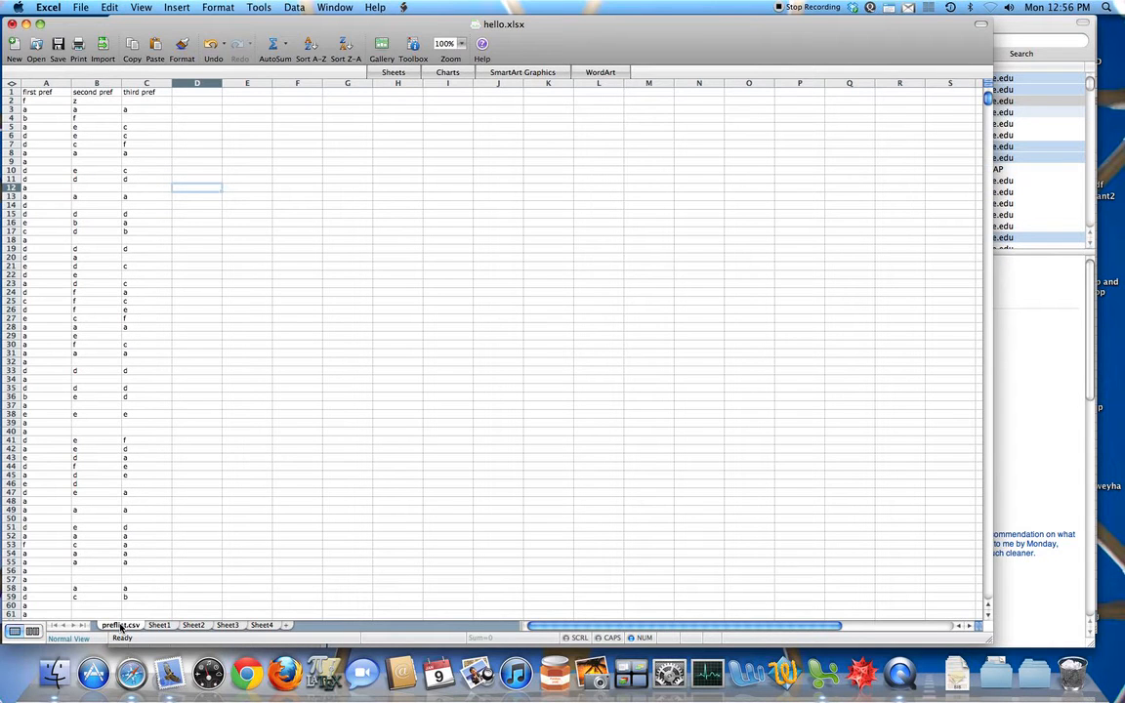
{"action": "double_click", "coordinate": [120, 625]}
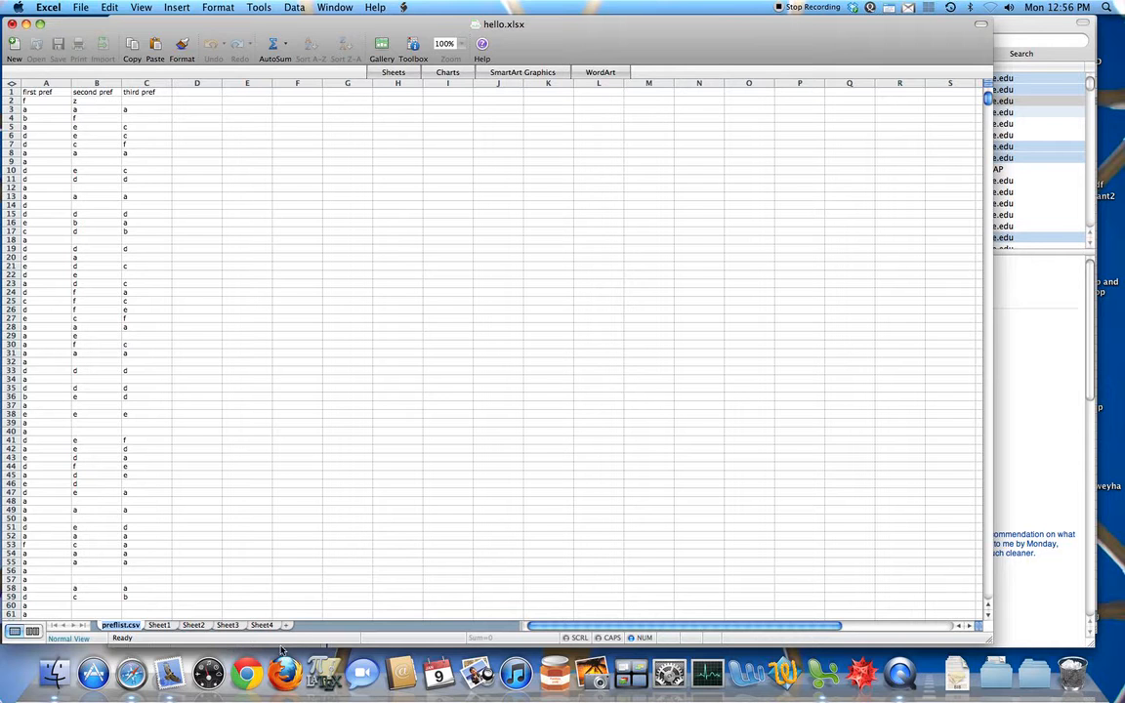
{"action": "type", "text": "F"}
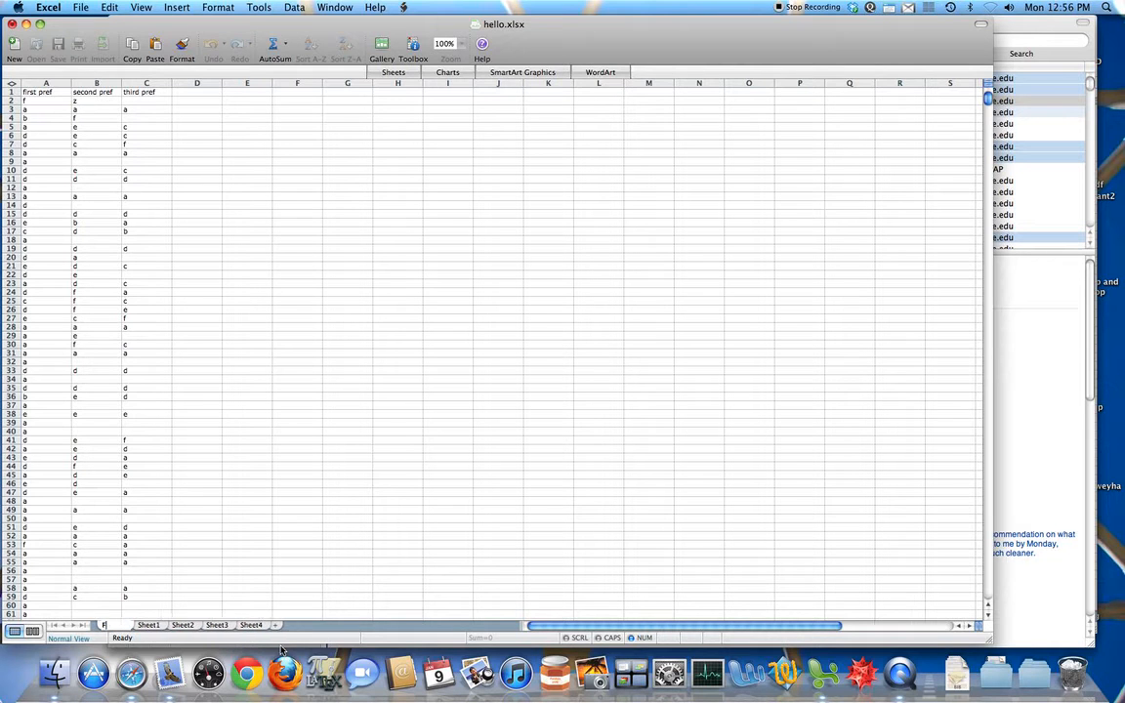
{"action": "type", "text": "irst sheet"}
{"action": "key", "text": "BackSpace"}
{"action": "key", "text": "BackSpace"}
{"action": "key", "text": "BackSpace"}
{"action": "key", "text": "BackSpace"}
{"action": "type", "text": "Raw data"}
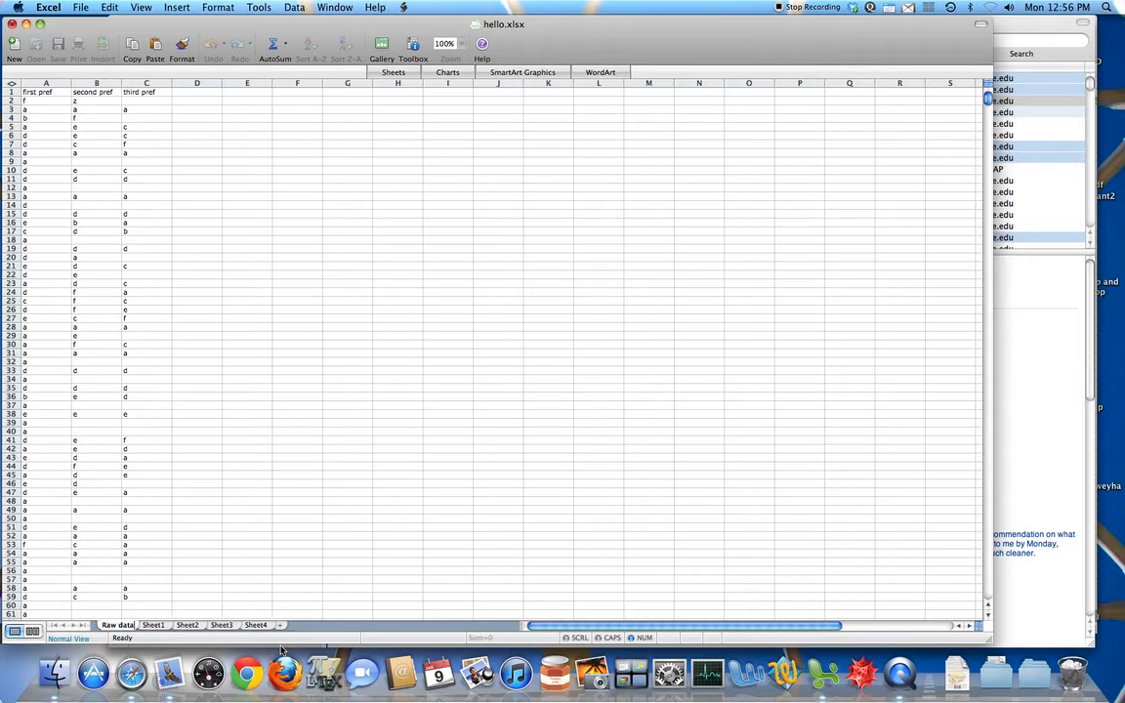
Rename Sheet1 as "Plurarlity" and Sheet2 as "IRV Round 1".
{"action": "left_click", "coordinate": [152, 625]}
{"action": "type", "text": "Plurarlity"}
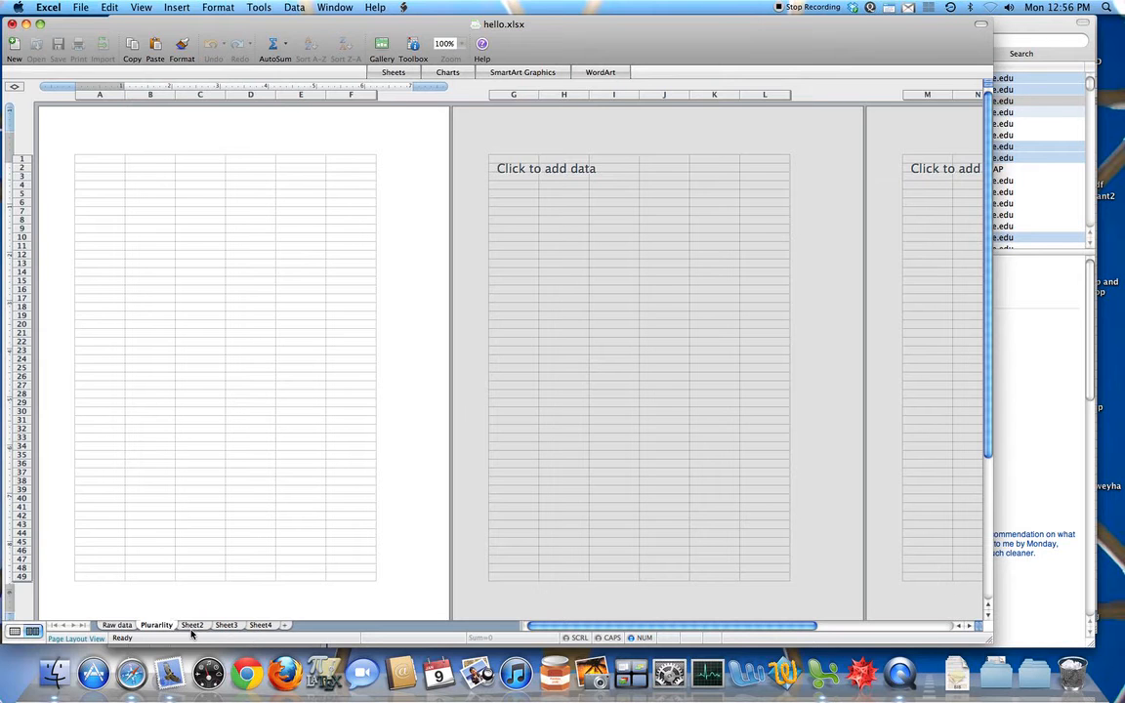
{"action": "left_click", "coordinate": [194, 626]}
{"action": "type", "text": "IRV Round 1"}
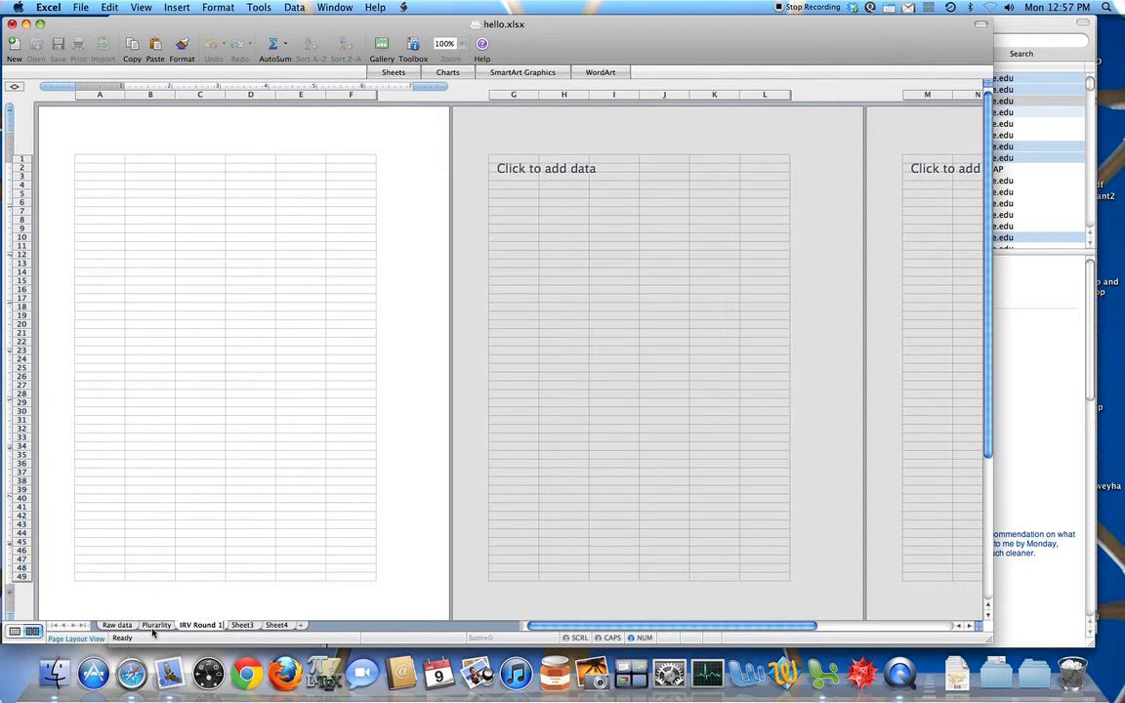
Copy the entire Raw data sheet and paste it into the Plurarlity sheet starting at cell A1.
{"action": "left_click", "coordinate": [119, 625]}
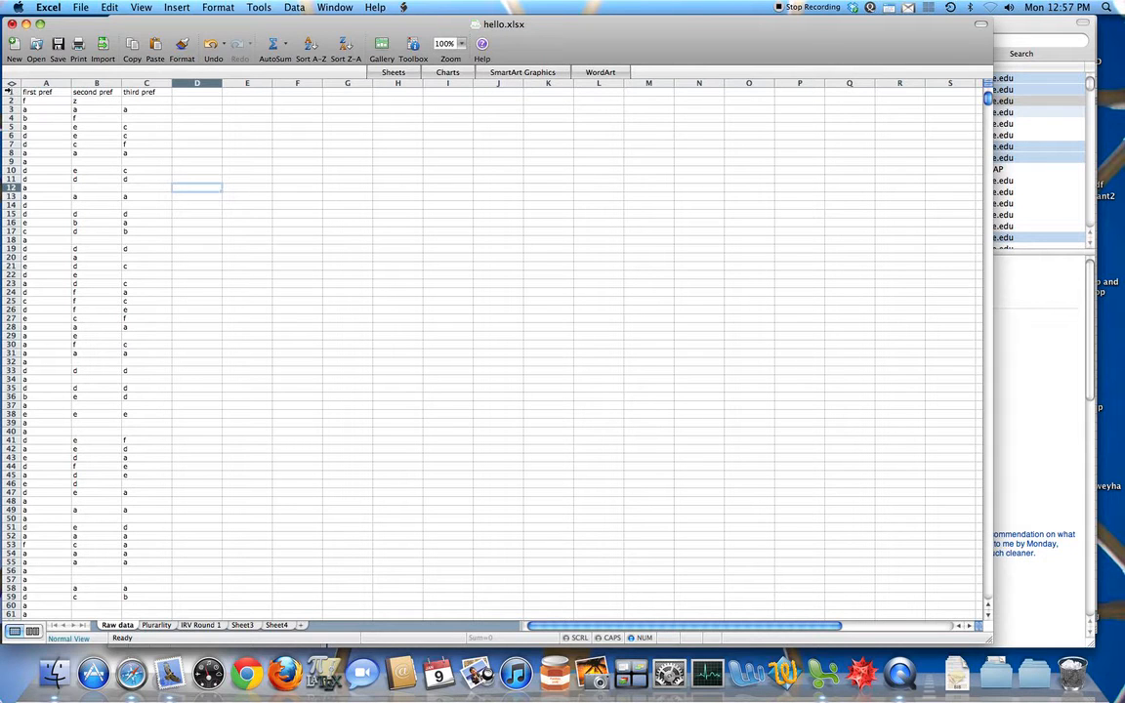
{"action": "left_click", "coordinate": [12, 84]}
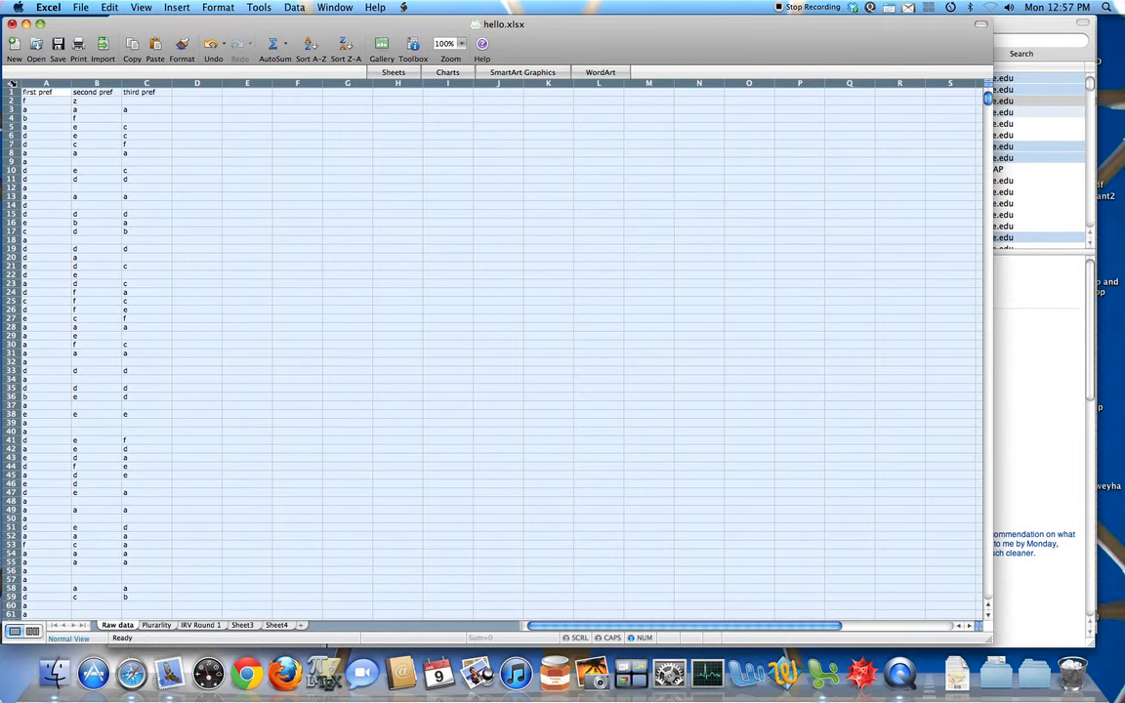
{"action": "right_click", "coordinate": [182, 165]}
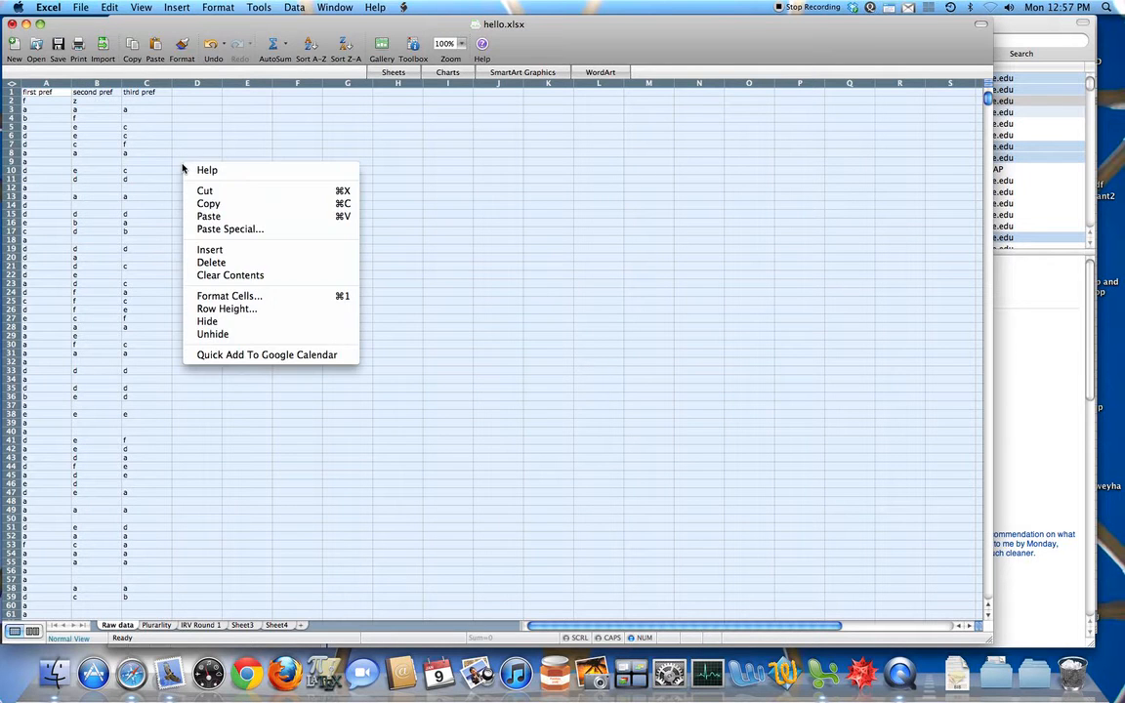
{"action": "left_click", "coordinate": [225, 205]}
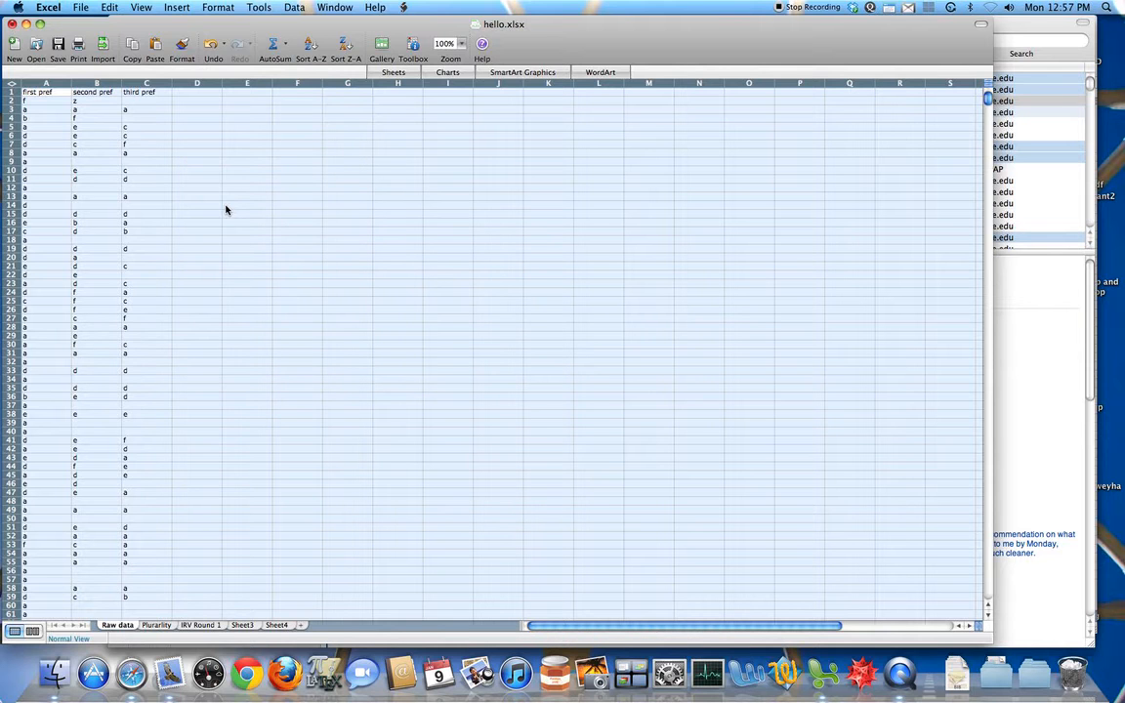
{"action": "left_click", "coordinate": [156, 625]}
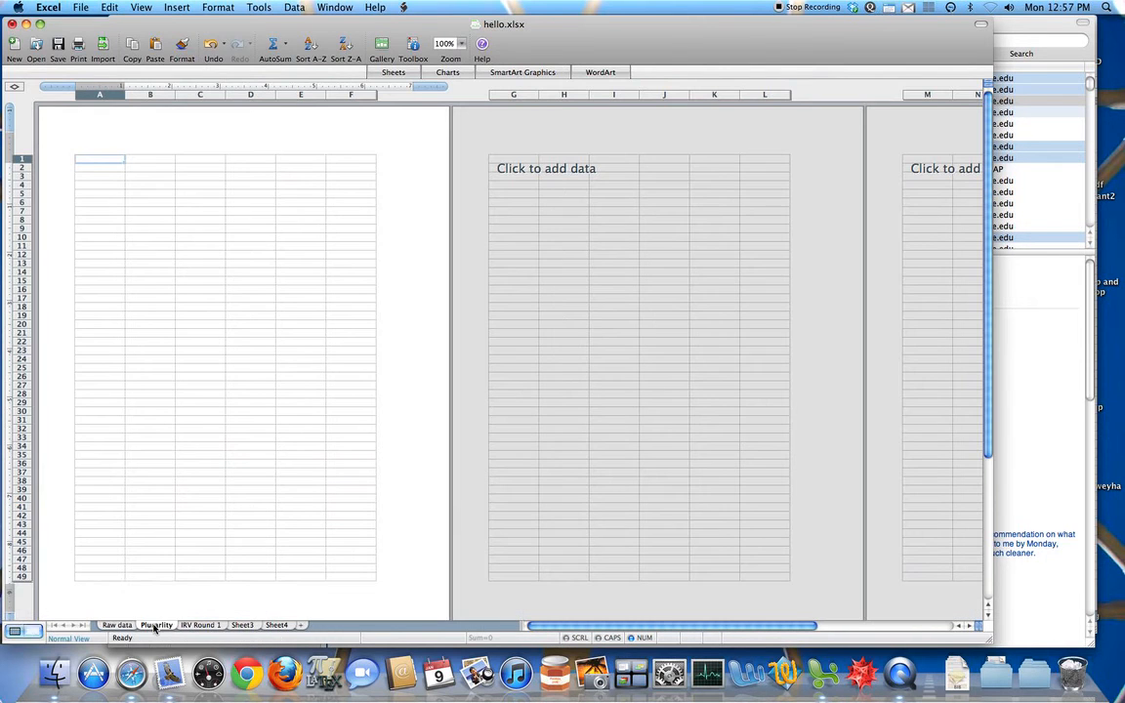
{"action": "right_click", "coordinate": [89, 161]}
{"action": "left_click", "coordinate": [116, 211]}
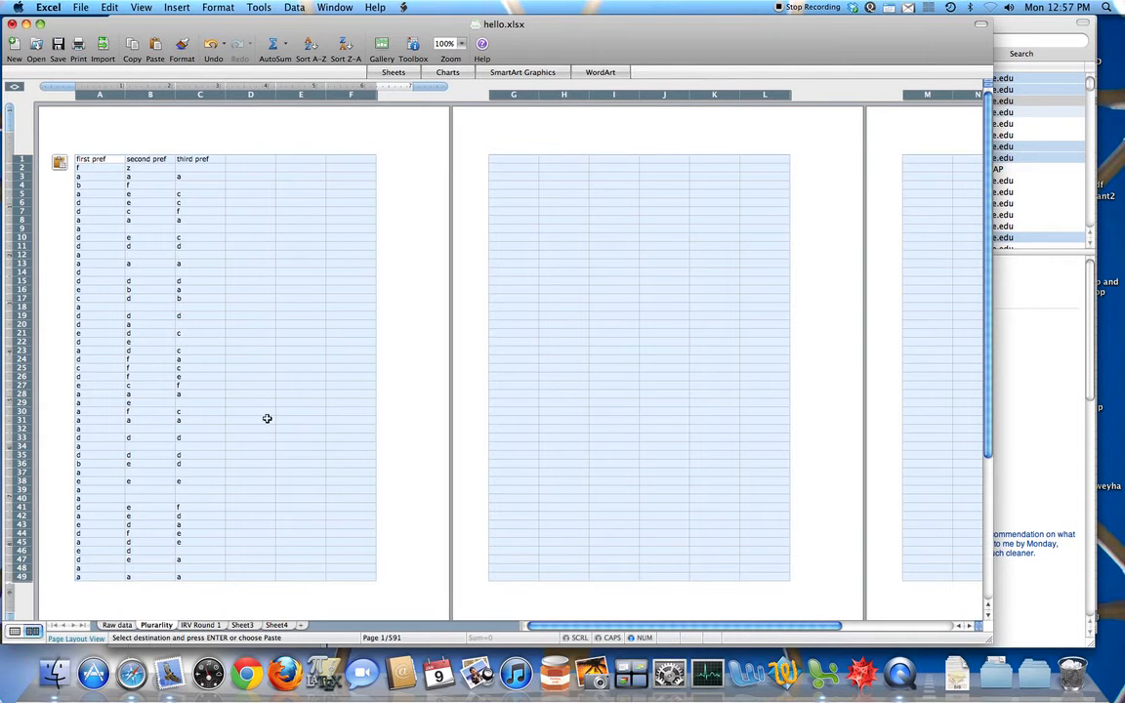
Paste the copied preference data into the IRV Round 1 sheet starting at cell A1.
{"action": "left_click", "coordinate": [199, 625]}
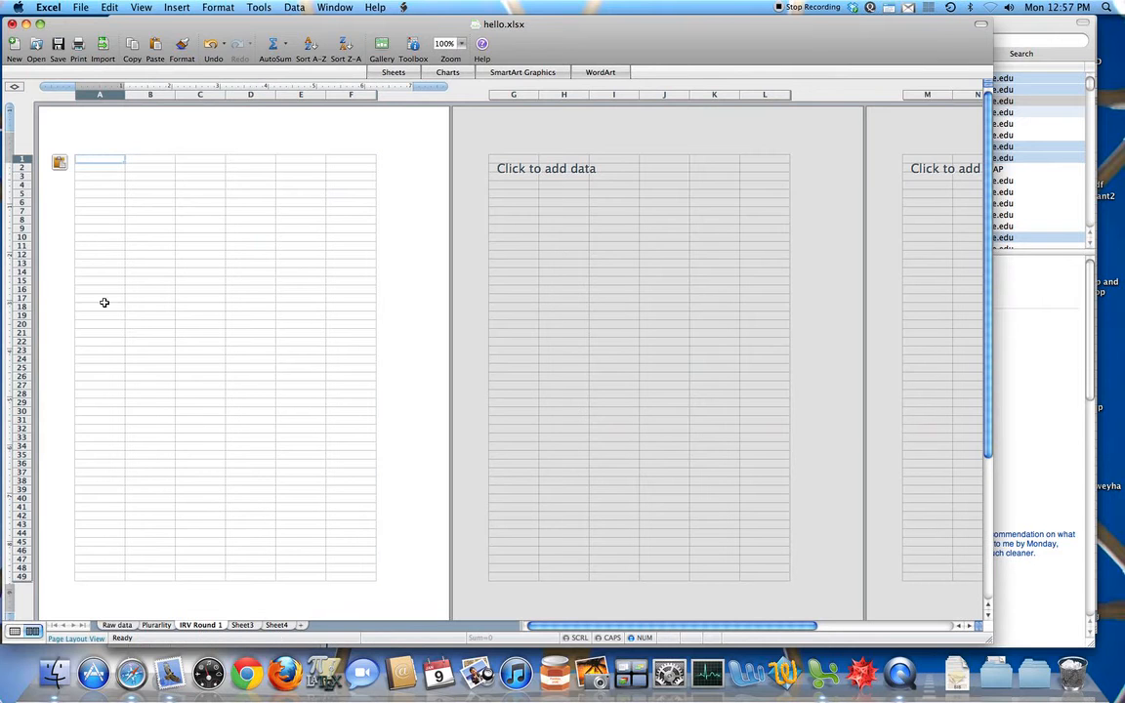
{"action": "right_click", "coordinate": [101, 161]}
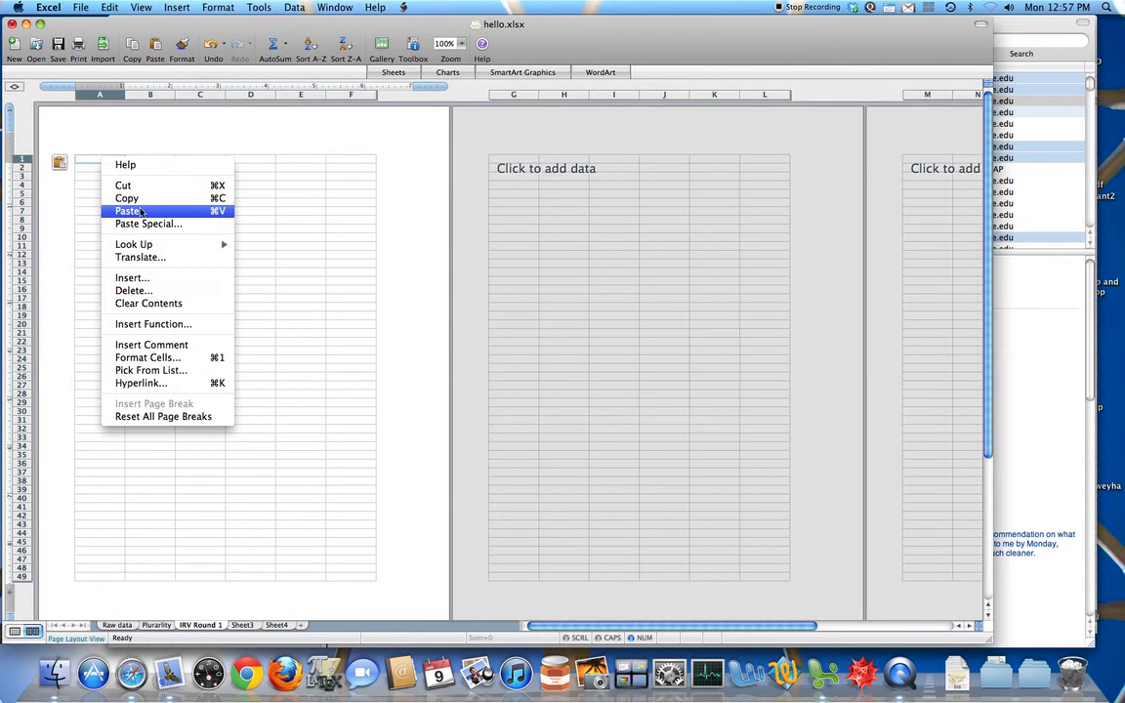
{"action": "left_click", "coordinate": [135, 211]}
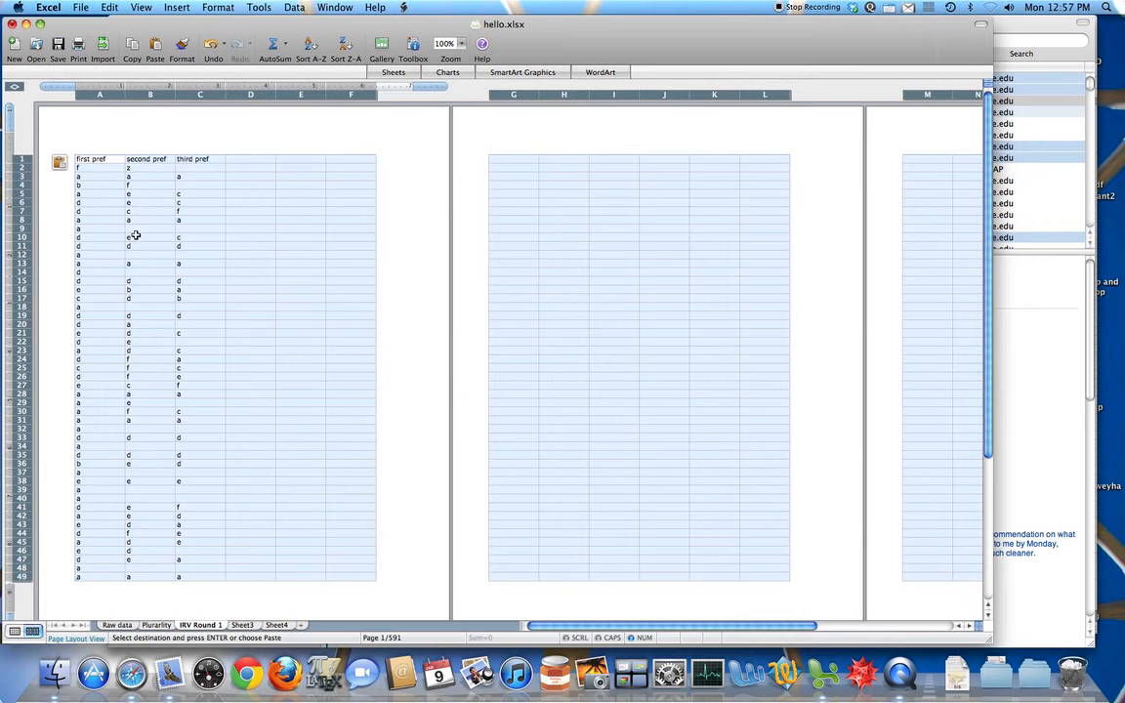
Enter "This is some text in a cell." in cell F3 of the Raw data sheet.
{"action": "left_click", "coordinate": [127, 626]}
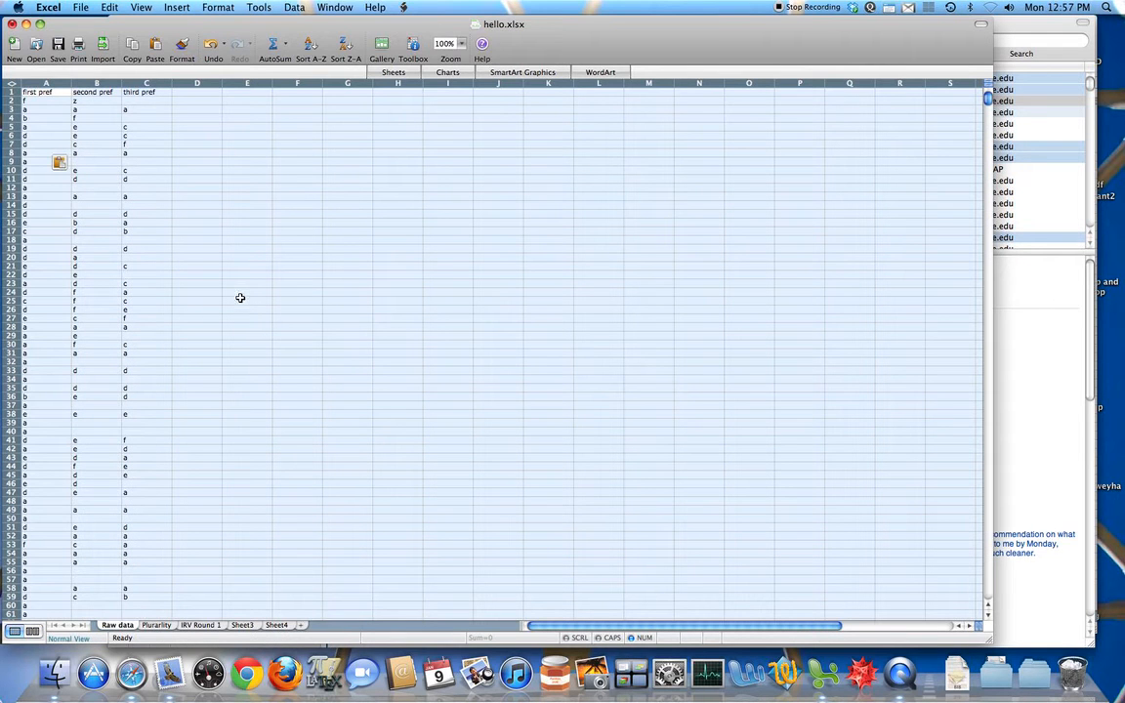
{"action": "left_click", "coordinate": [174, 224]}
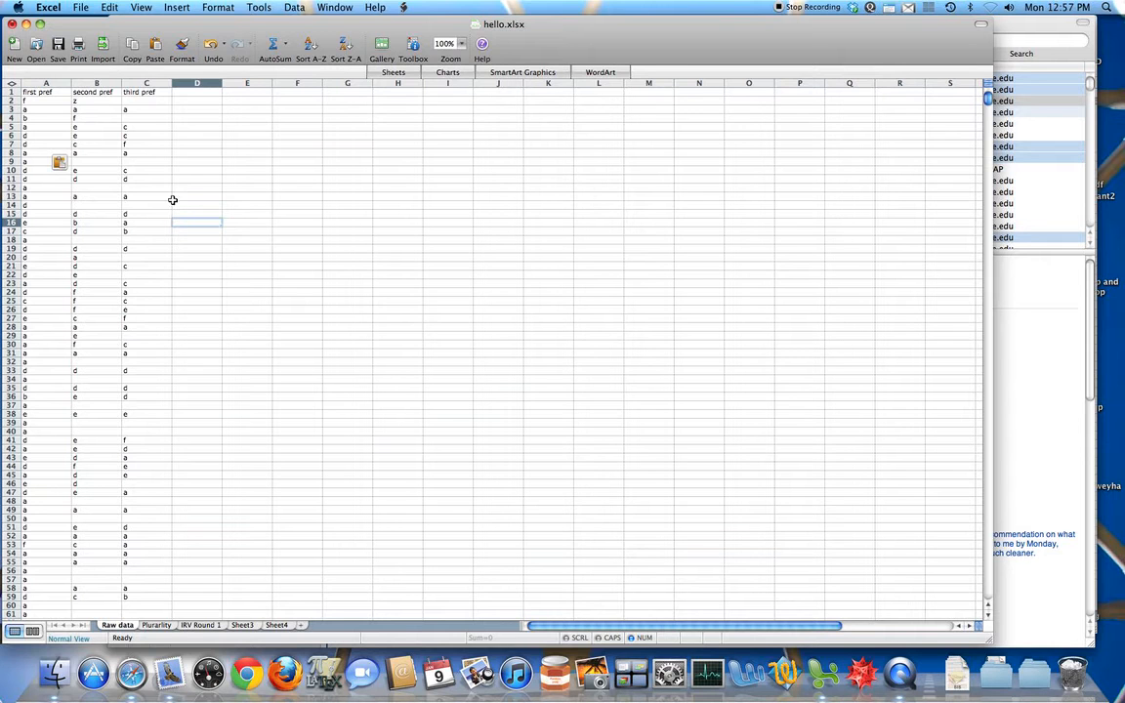
{"action": "left_click", "coordinate": [309, 109]}
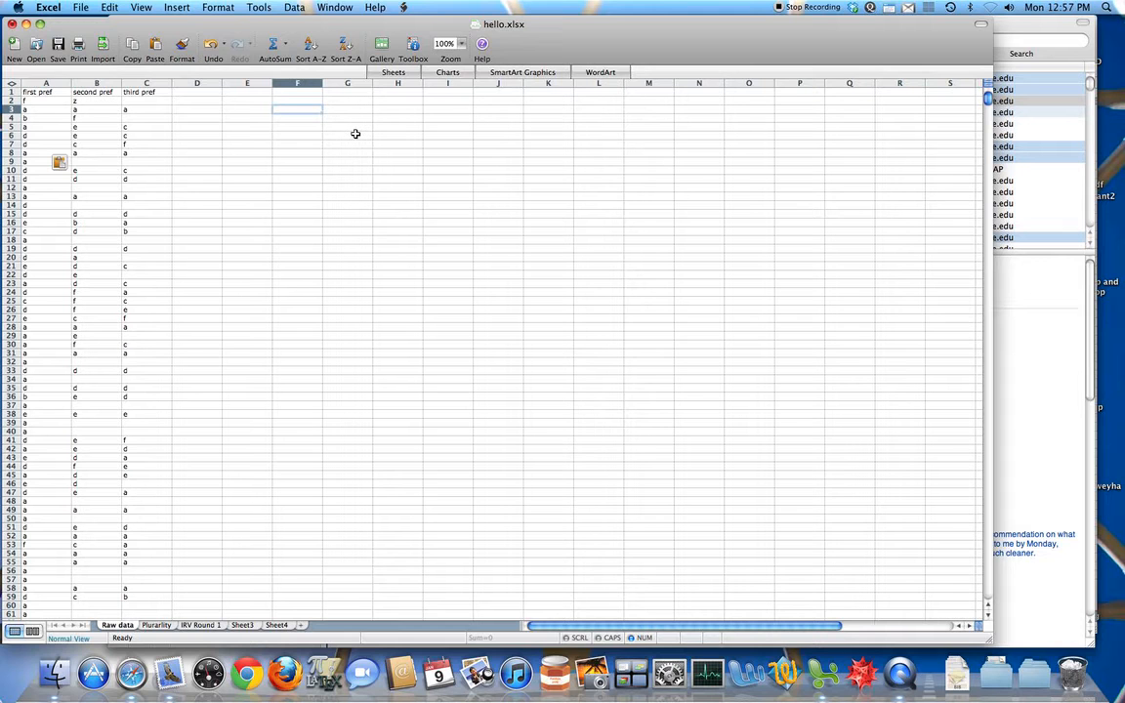
{"action": "type", "text": "This is some text in a cell."}
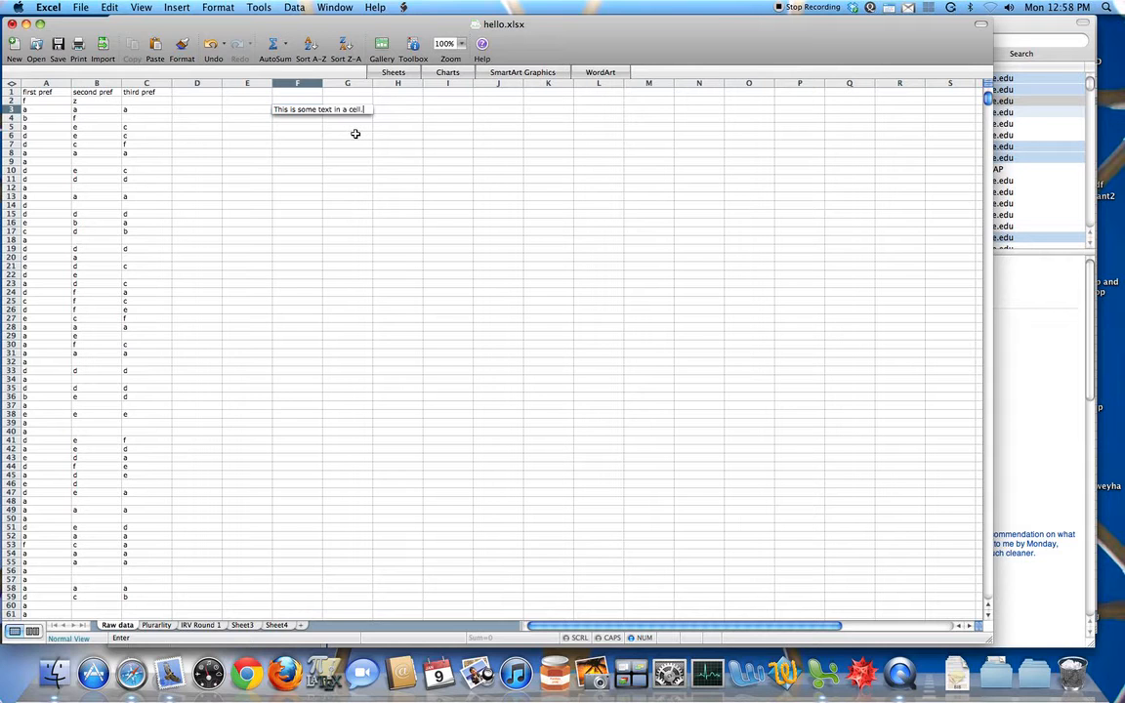
{"action": "key", "text": "Return"}
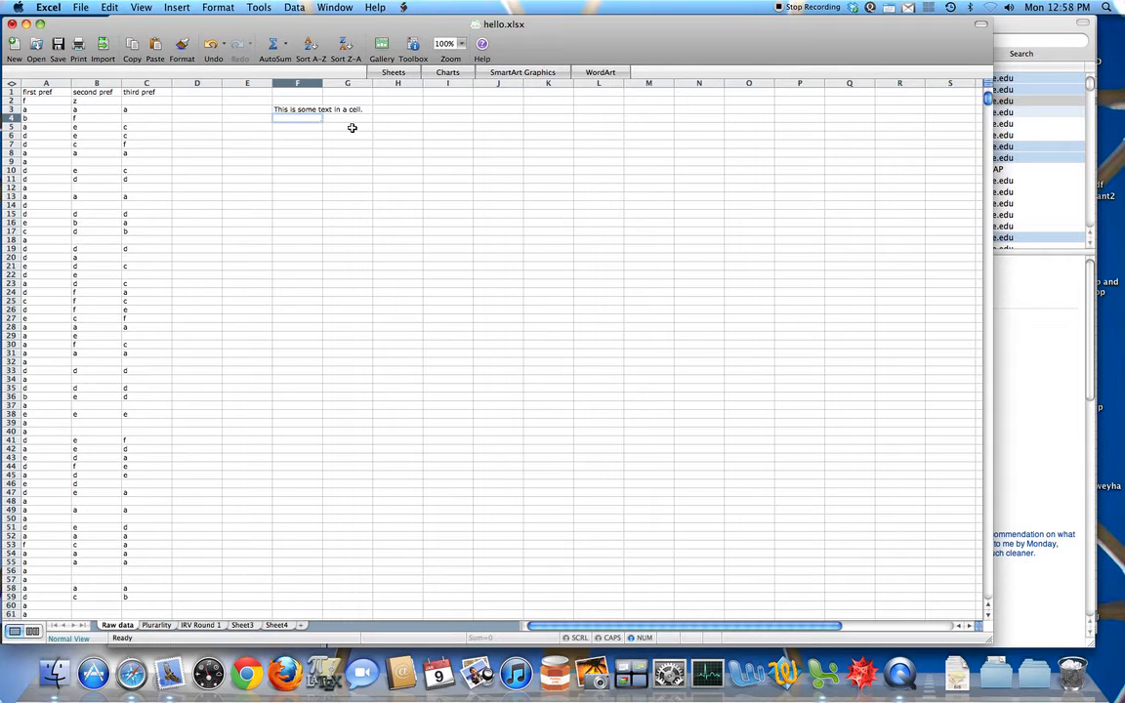
Open the cell formatting settings for F3 and set its number category to Text.
{"action": "left_click", "coordinate": [293, 110]}
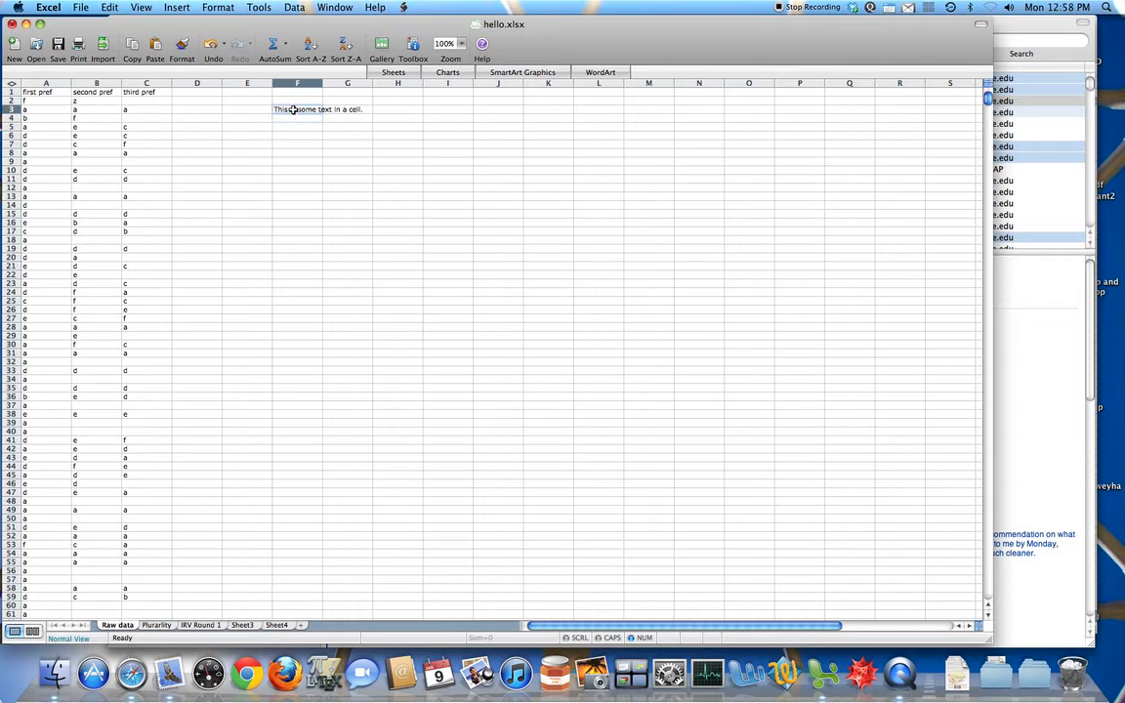
{"action": "right_click", "coordinate": [293, 110]}
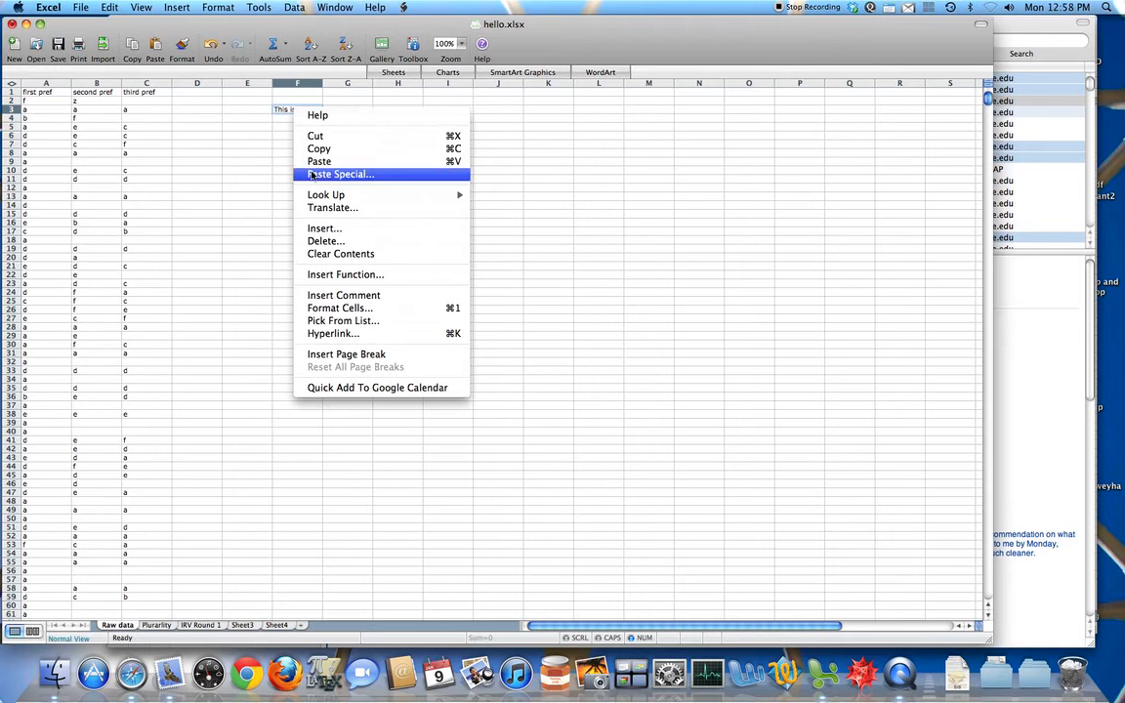
{"action": "left_click", "coordinate": [340, 307]}
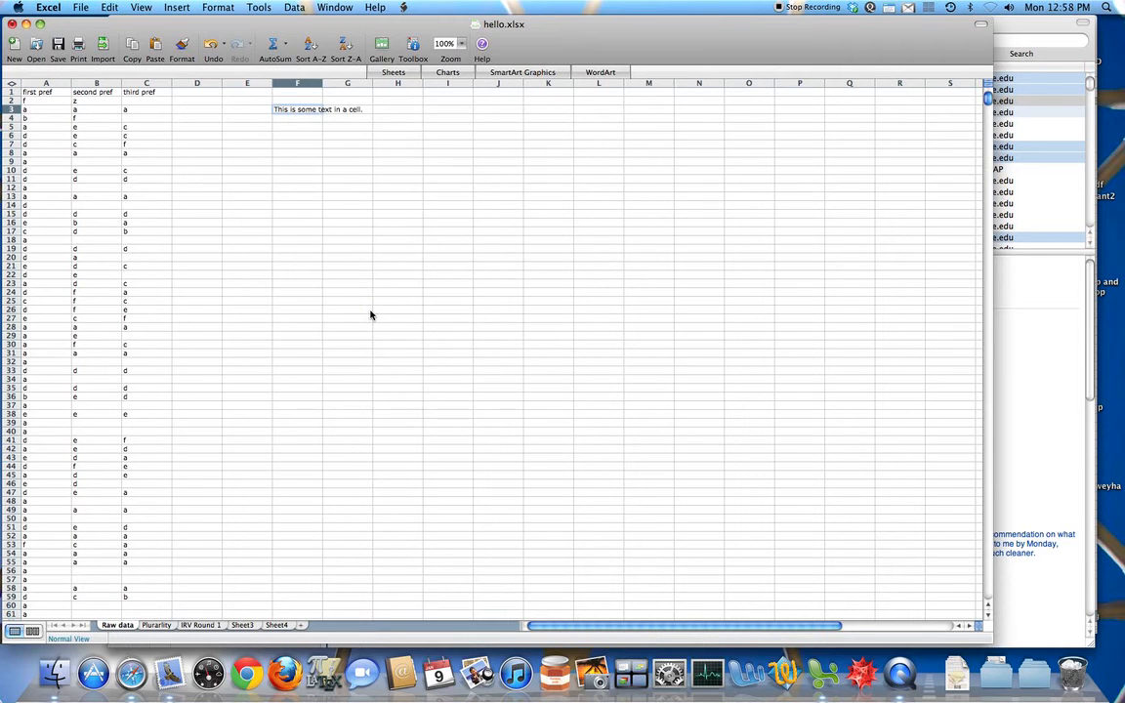
{"action": "left_click_drag", "start_coordinate": [336, 137], "coordinate": [589, 49]}
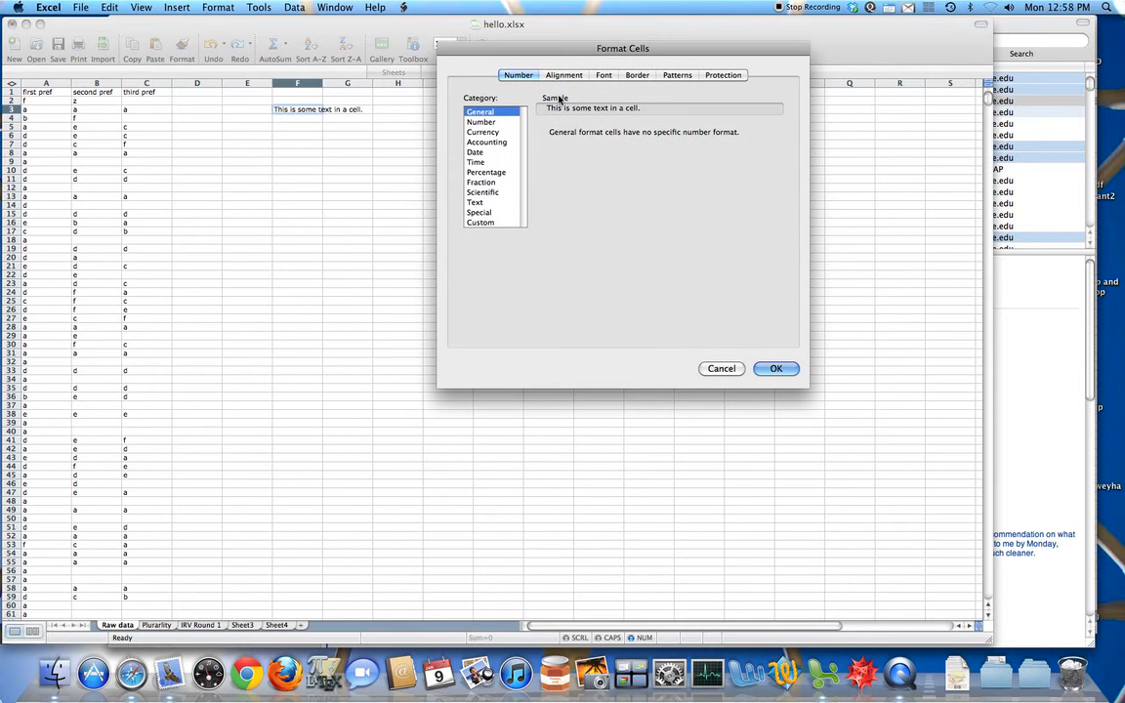
{"action": "left_click", "coordinate": [487, 204]}
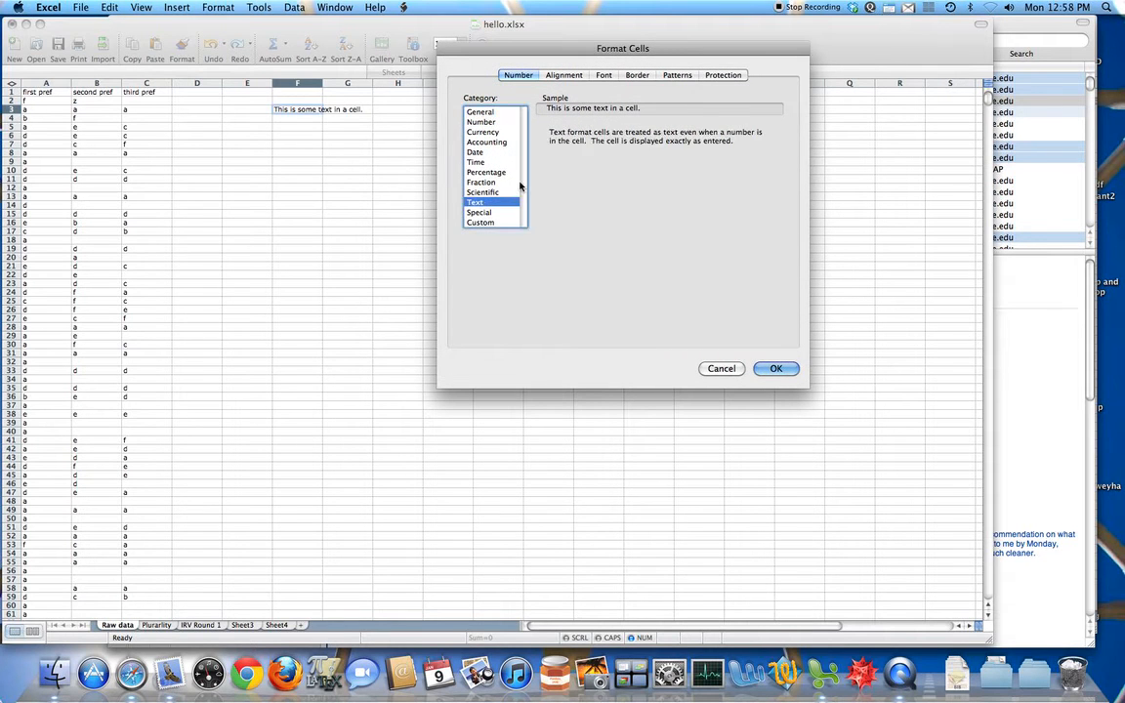
Set the font of cell F3 to Times New Roman, Bold, size 18.
{"action": "left_click", "coordinate": [605, 76]}
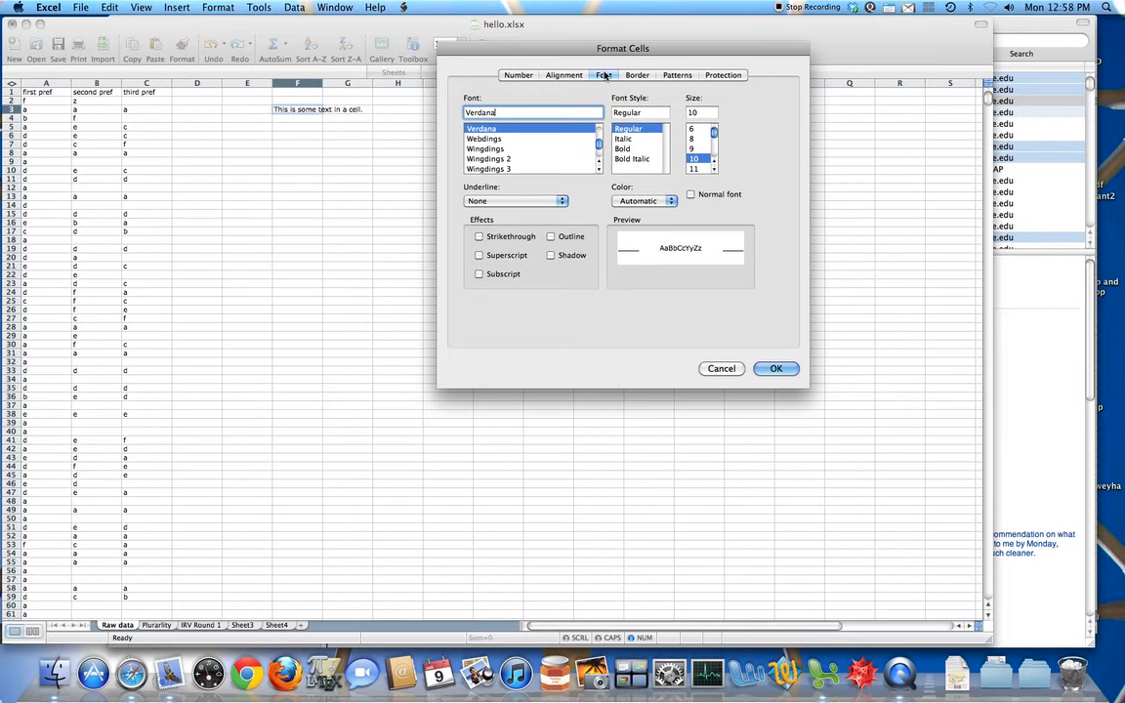
{"action": "scroll", "coordinate": [553, 152], "scroll_direction": "up", "scroll_amount": 3}
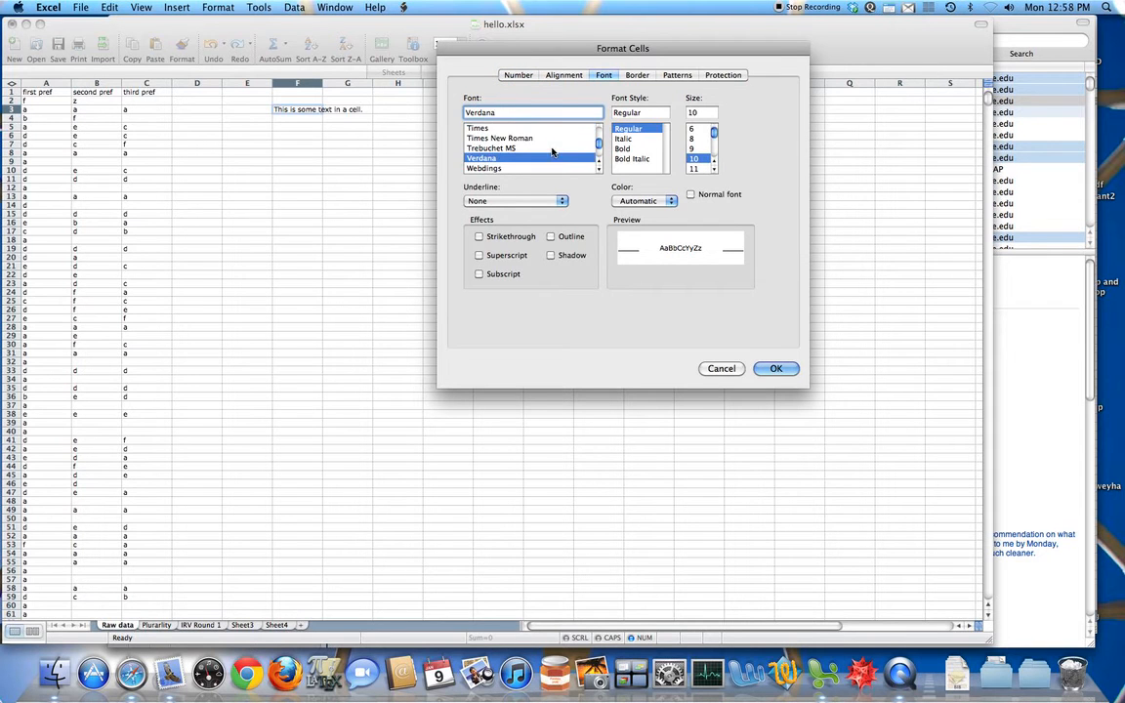
{"action": "left_click", "coordinate": [523, 138]}
{"action": "left_click", "coordinate": [622, 149]}
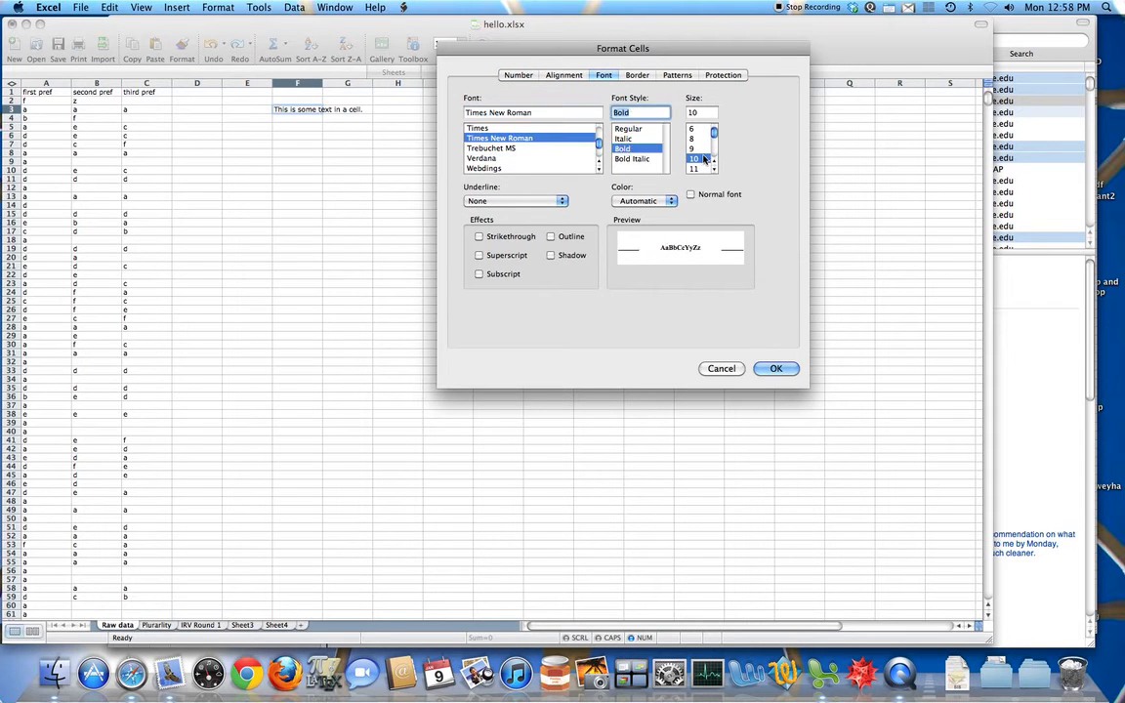
{"action": "scroll", "coordinate": [697, 147], "scroll_direction": "down", "scroll_amount": 2}
{"action": "left_click", "coordinate": [699, 154]}
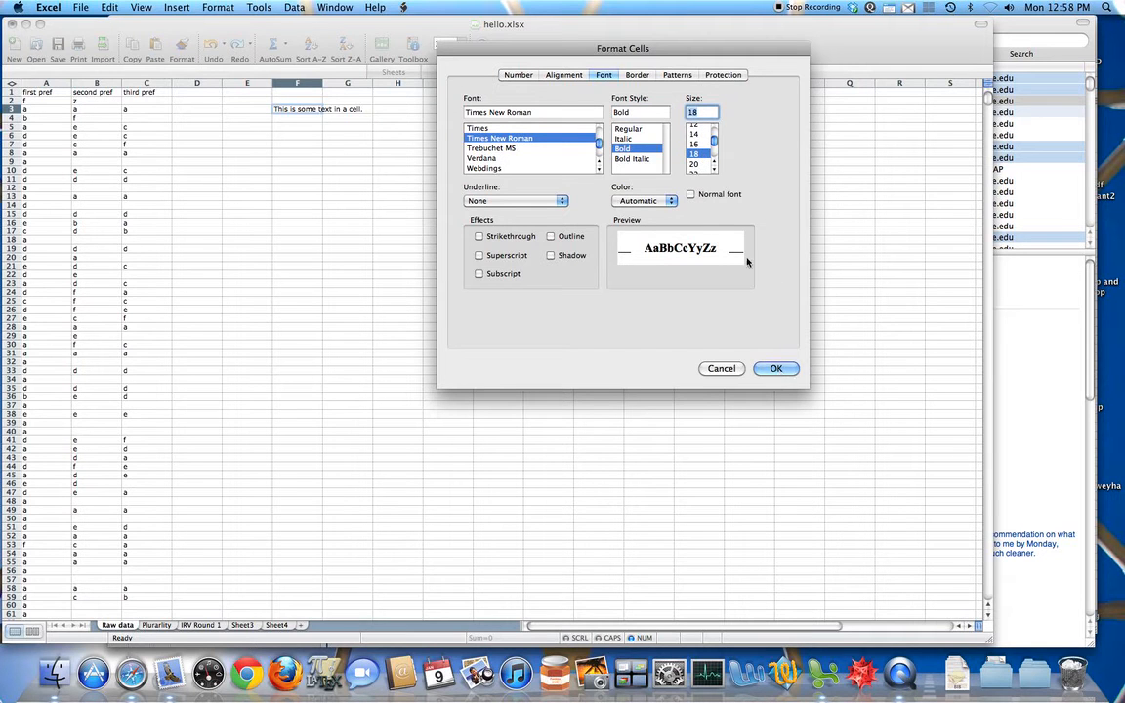
Look through the border, pattern and protection options for cell F3, and apply the chosen formatting.
{"action": "left_click", "coordinate": [638, 76]}
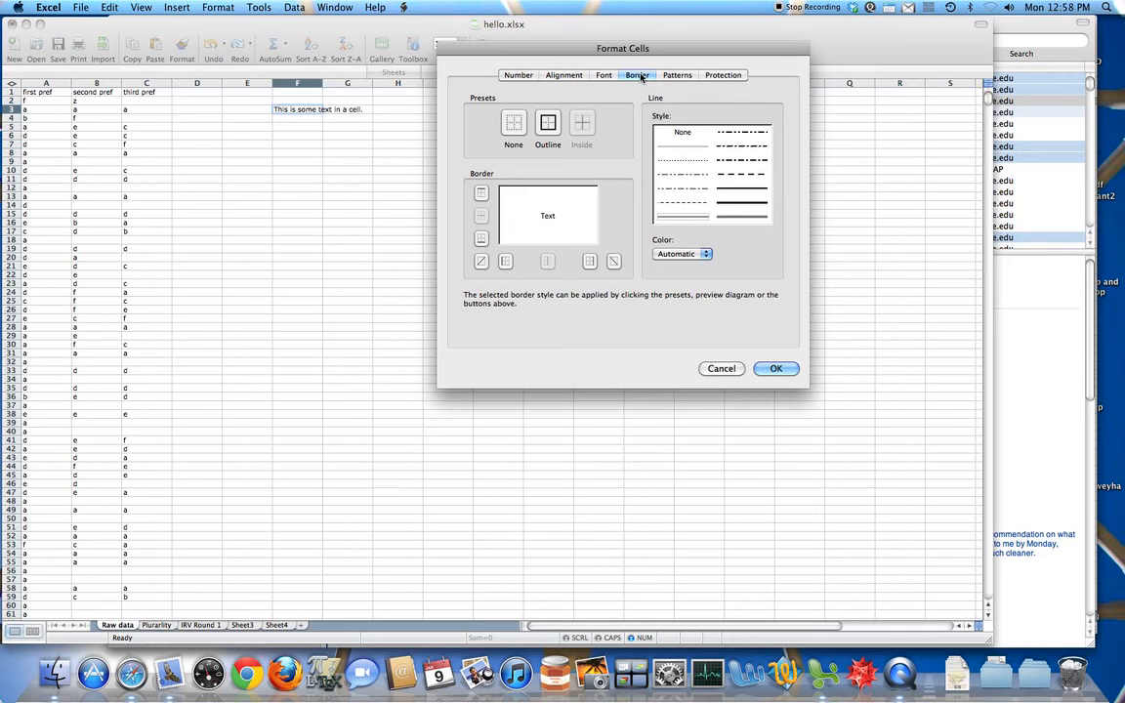
{"action": "left_click", "coordinate": [684, 76]}
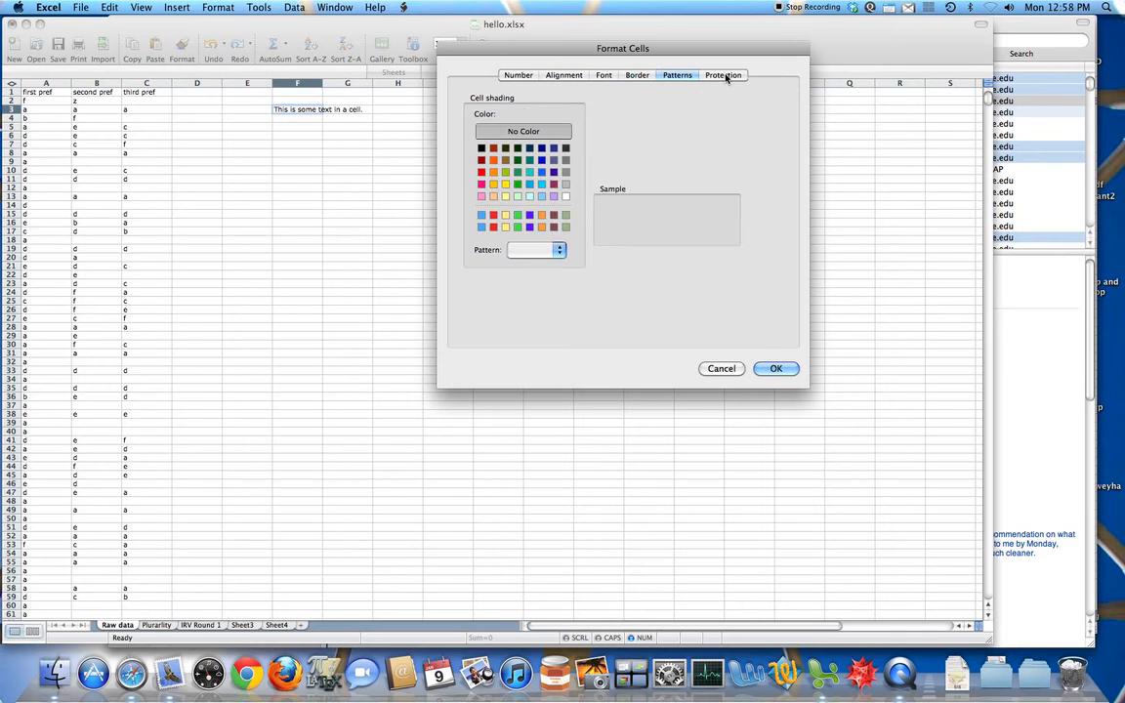
{"action": "left_click", "coordinate": [723, 76]}
{"action": "left_click", "coordinate": [773, 368]}
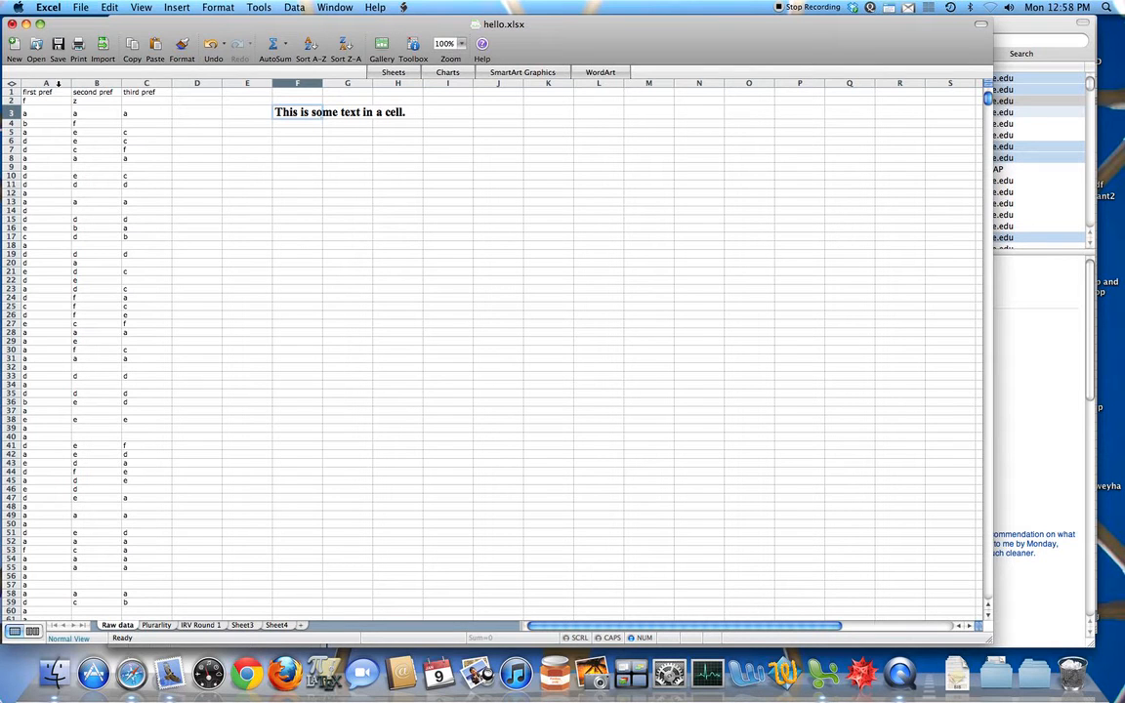
Open the sort settings for columns A through C of the Raw data sheet and specify that the list has a header row.
{"action": "left_click", "coordinate": [53, 84]}
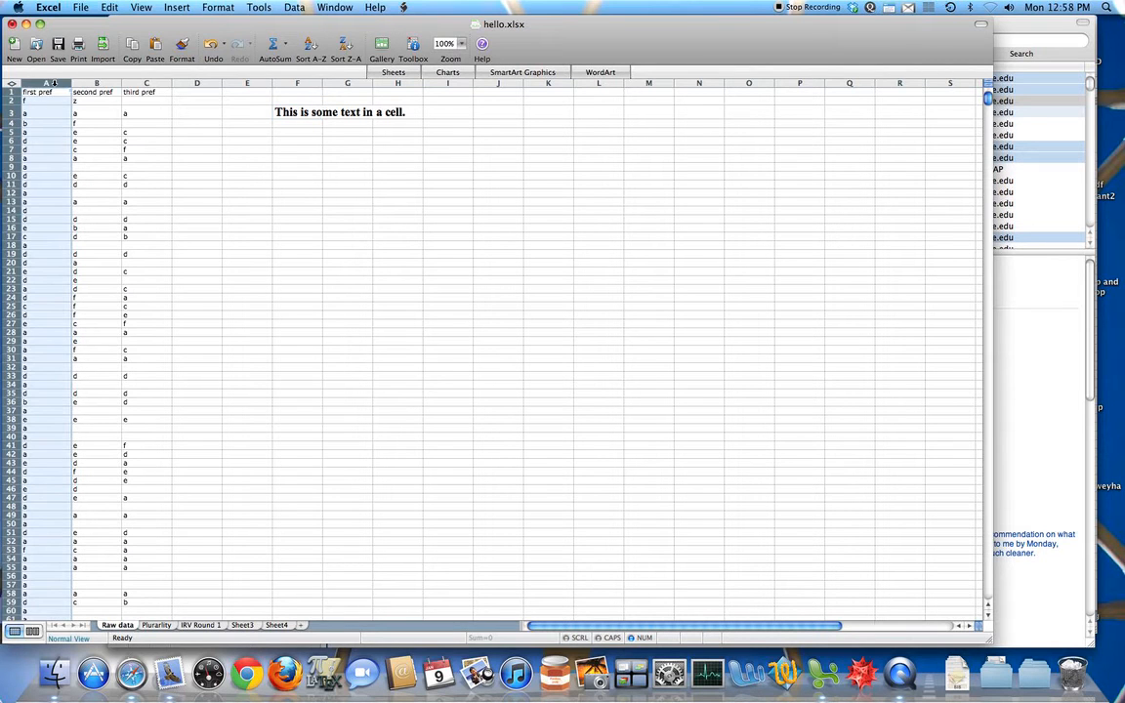
{"action": "left_click_drag", "start_coordinate": [54, 84], "coordinate": [131, 84]}
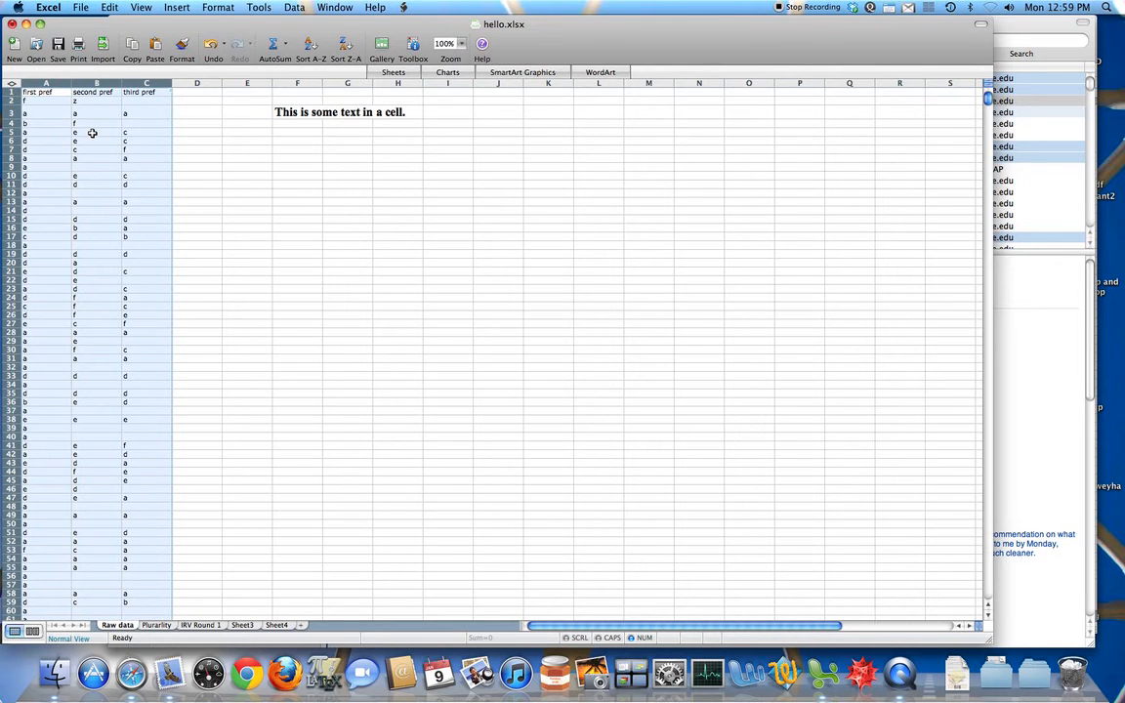
{"action": "scroll", "coordinate": [92, 133], "scroll_direction": "down", "scroll_amount": 1}
{"action": "scroll", "coordinate": [92, 133], "scroll_direction": "down", "scroll_amount": 15}
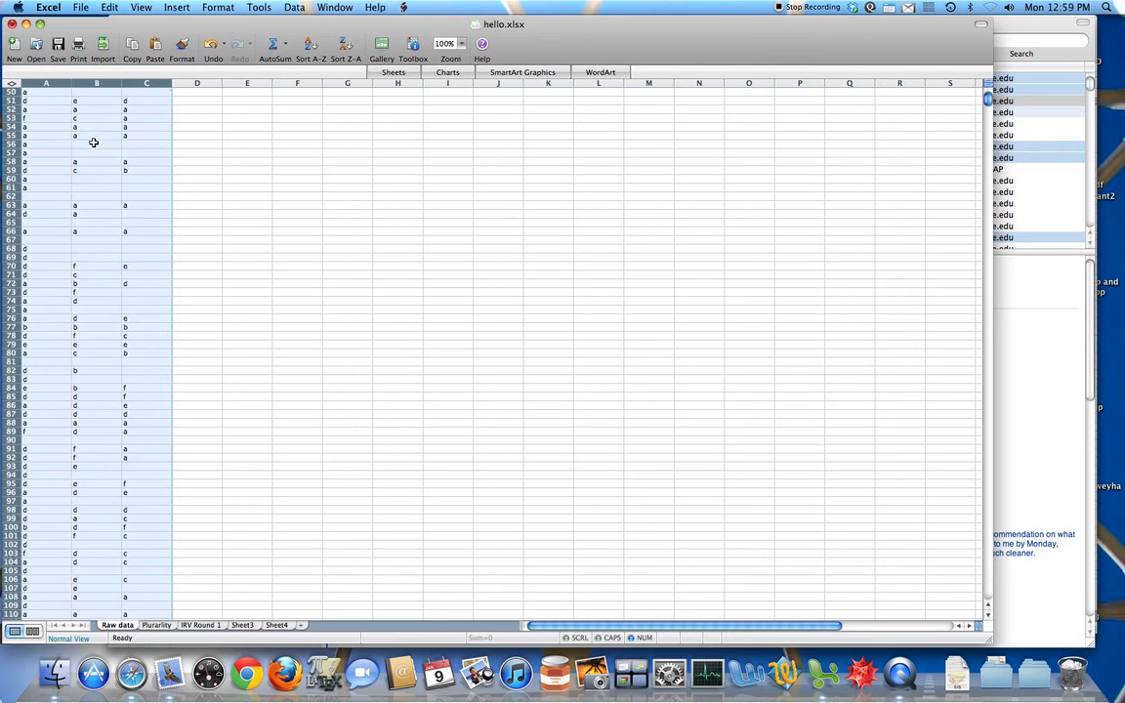
{"action": "scroll", "coordinate": [94, 142], "scroll_direction": "down", "scroll_amount": 20}
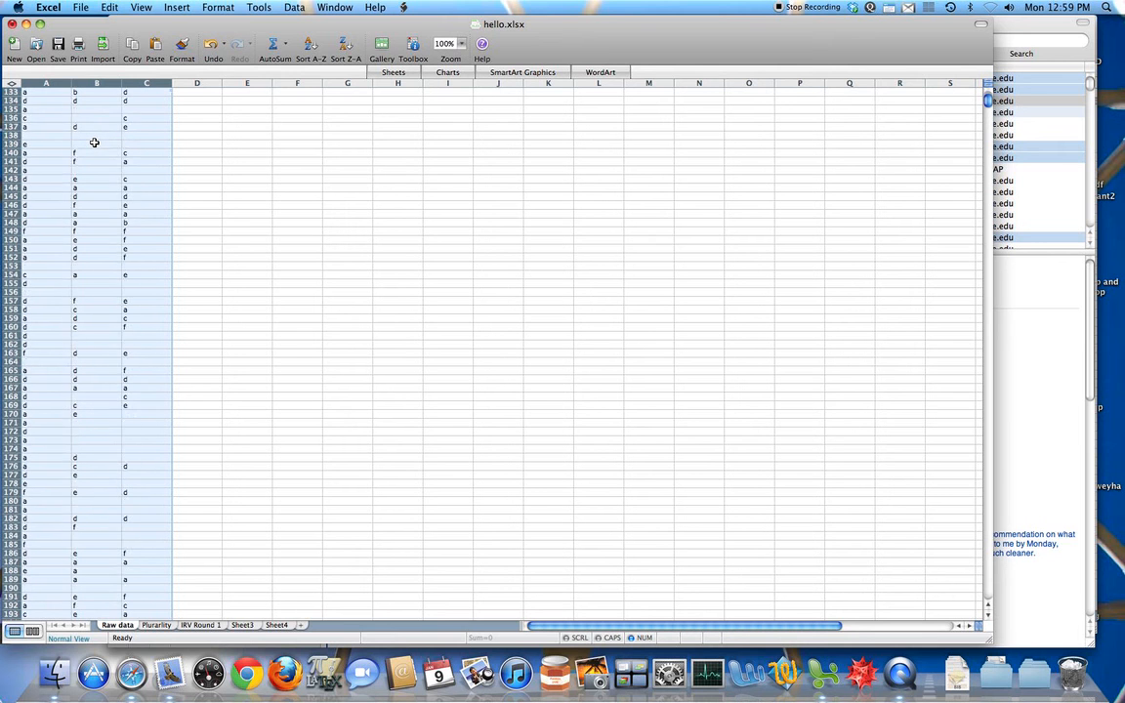
{"action": "scroll", "coordinate": [92, 145], "scroll_direction": "down", "scroll_amount": 4}
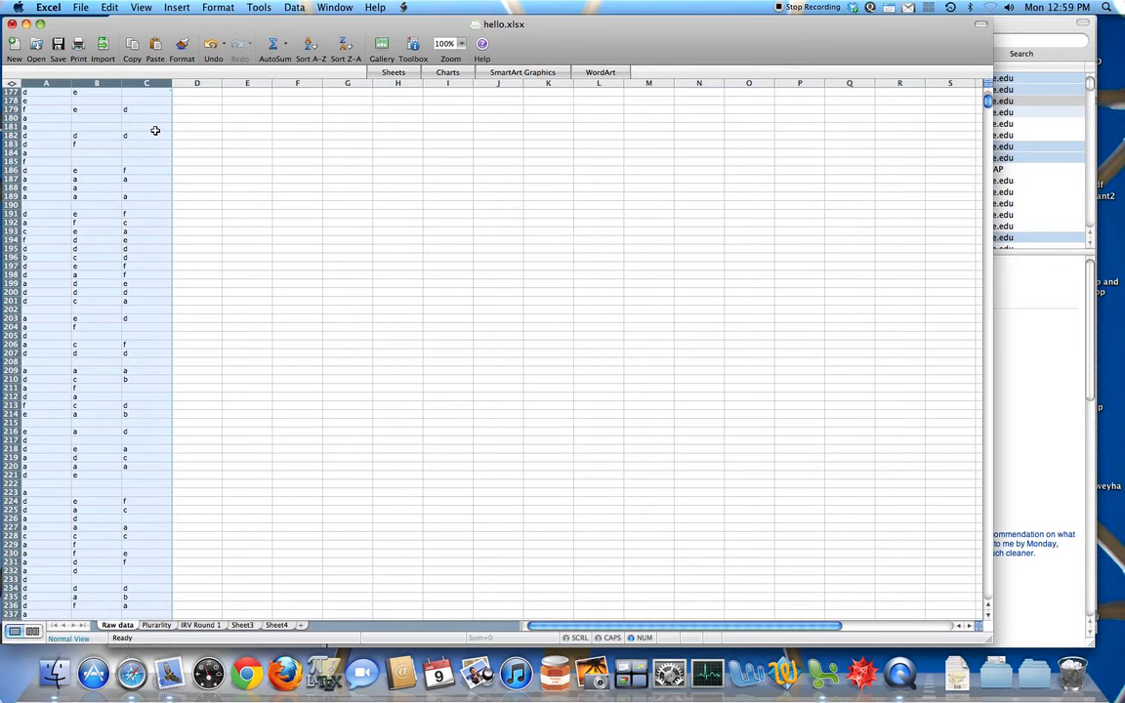
{"action": "scroll", "coordinate": [154, 130], "scroll_direction": "up", "scroll_amount": 20}
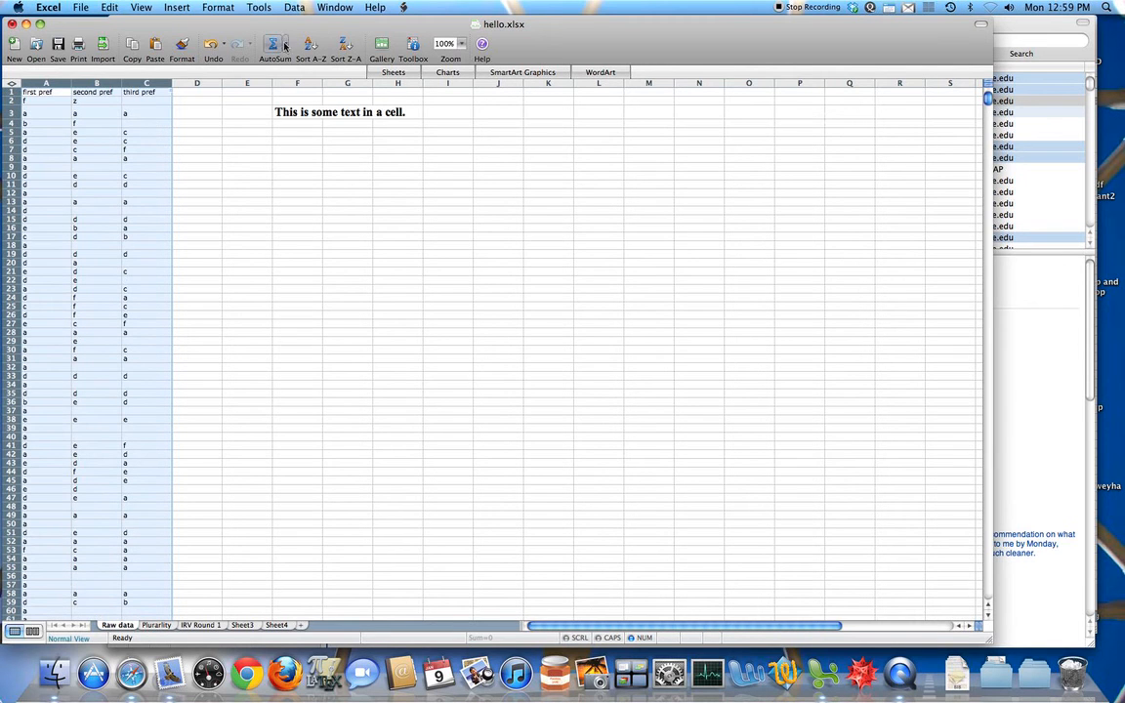
{"action": "left_click", "coordinate": [293, 7]}
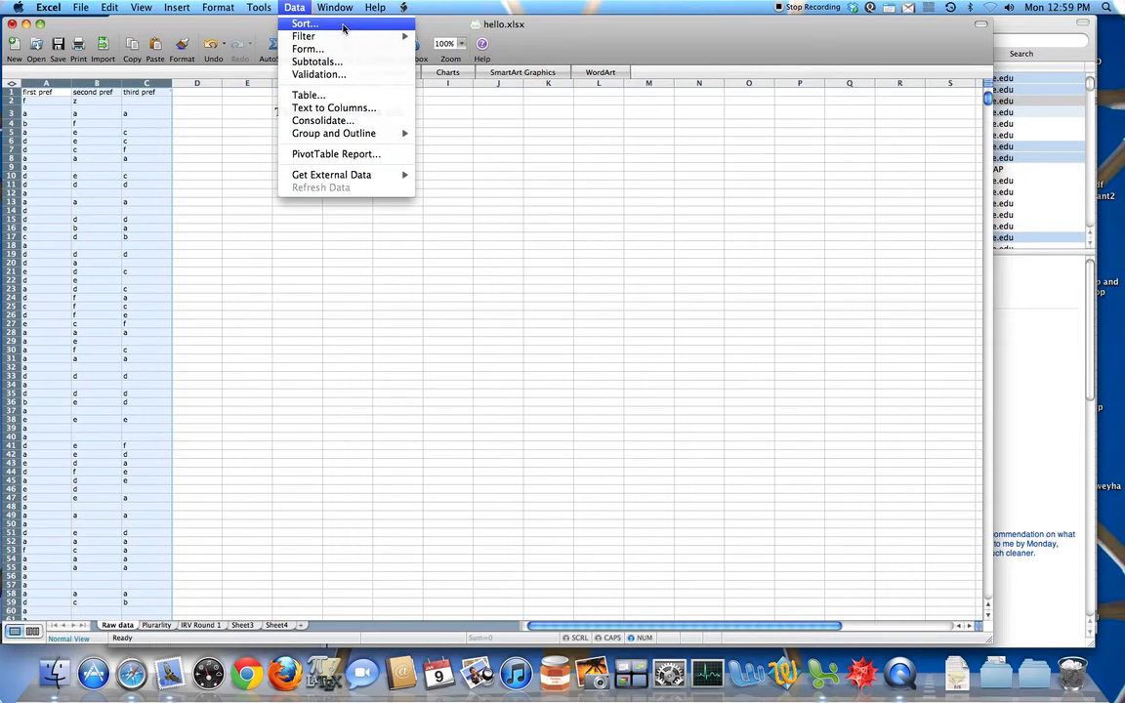
{"action": "left_click", "coordinate": [343, 25]}
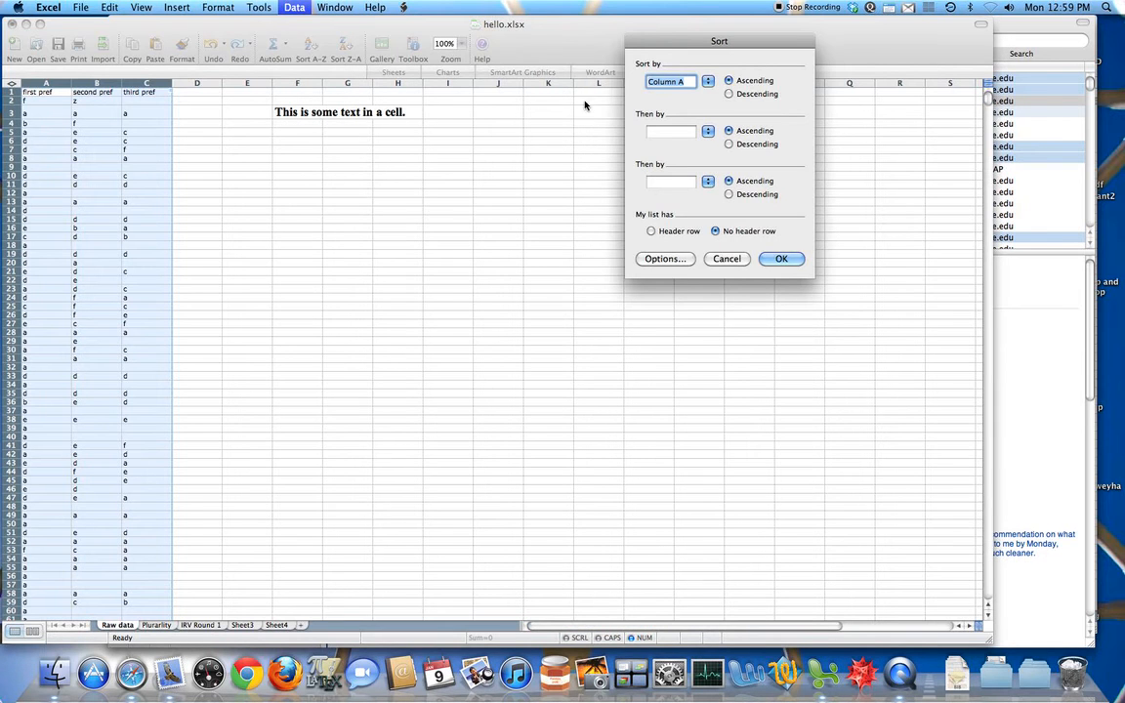
{"action": "left_click", "coordinate": [669, 233]}
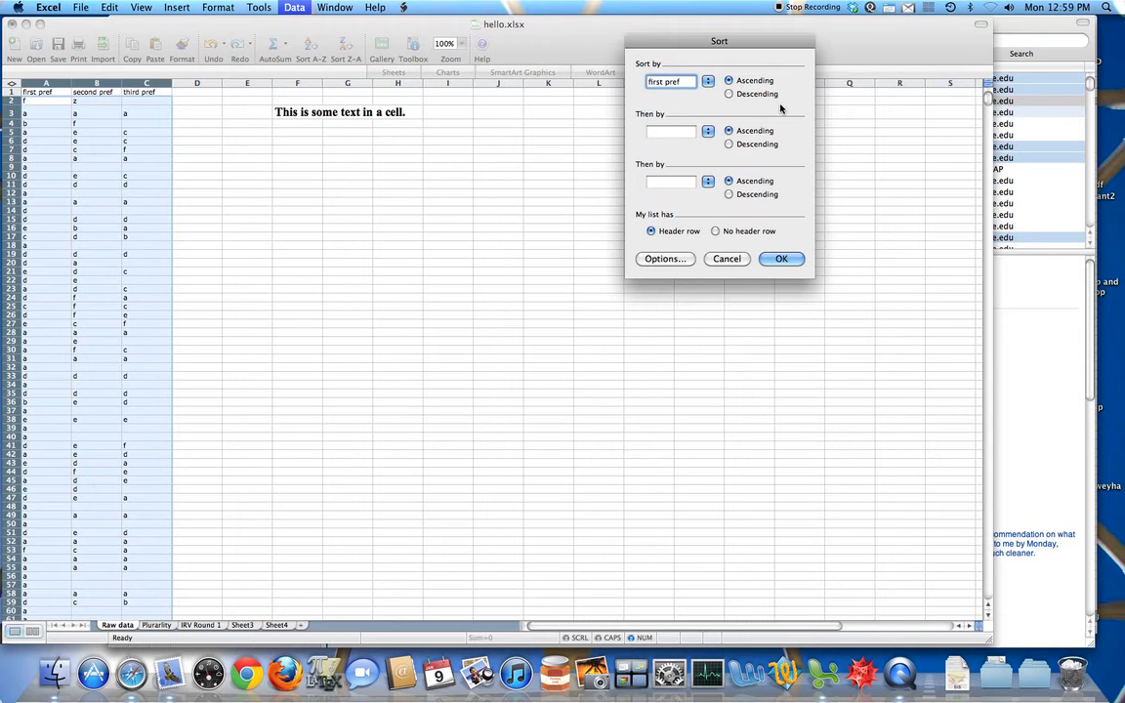
Sort the preference data in ascending order by first pref, then by second pref and third pref.
{"action": "left_click", "coordinate": [708, 131]}
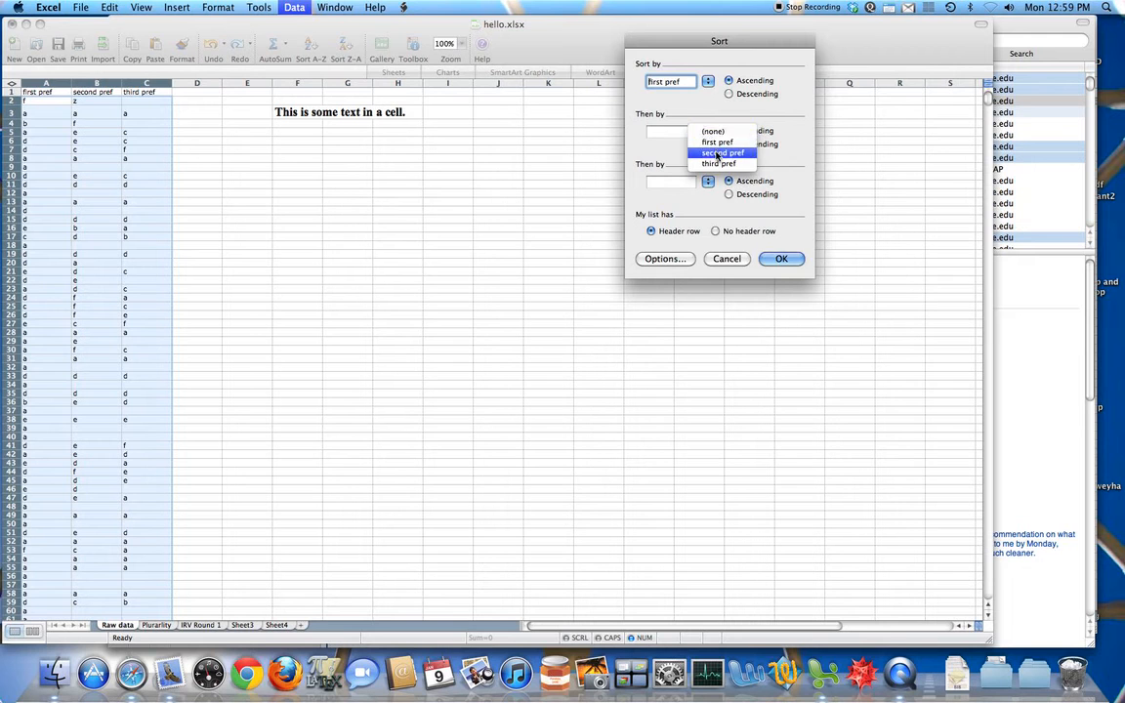
{"action": "left_click", "coordinate": [718, 154]}
{"action": "left_click", "coordinate": [709, 181]}
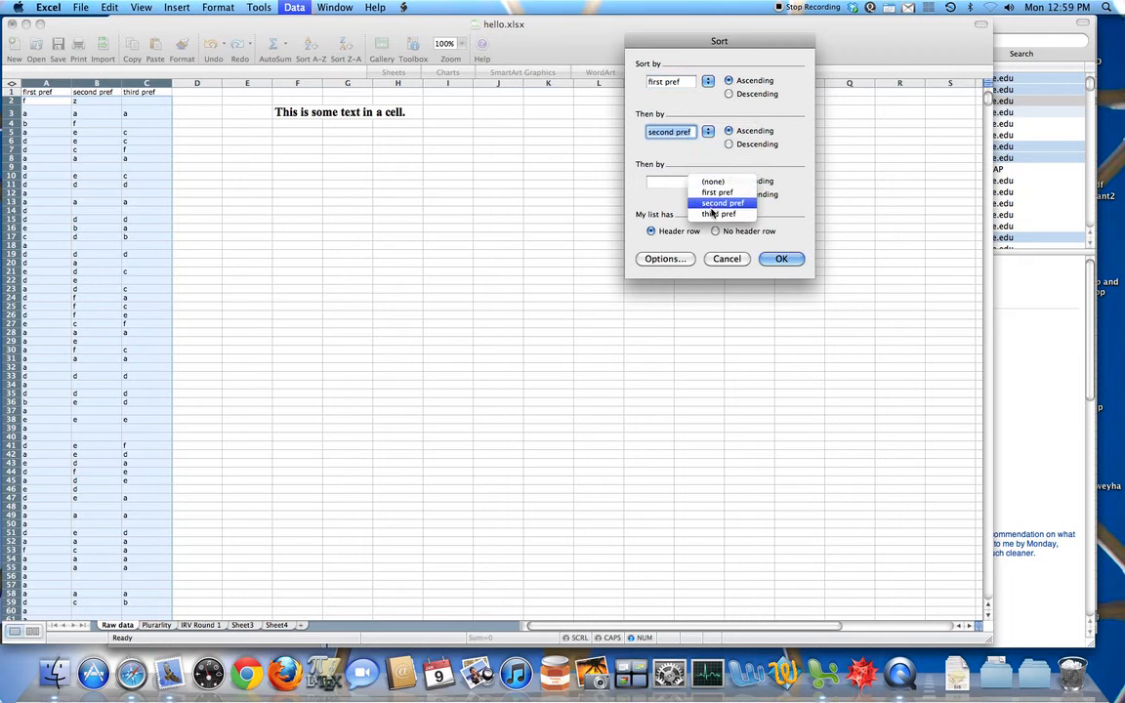
{"action": "left_click", "coordinate": [713, 214]}
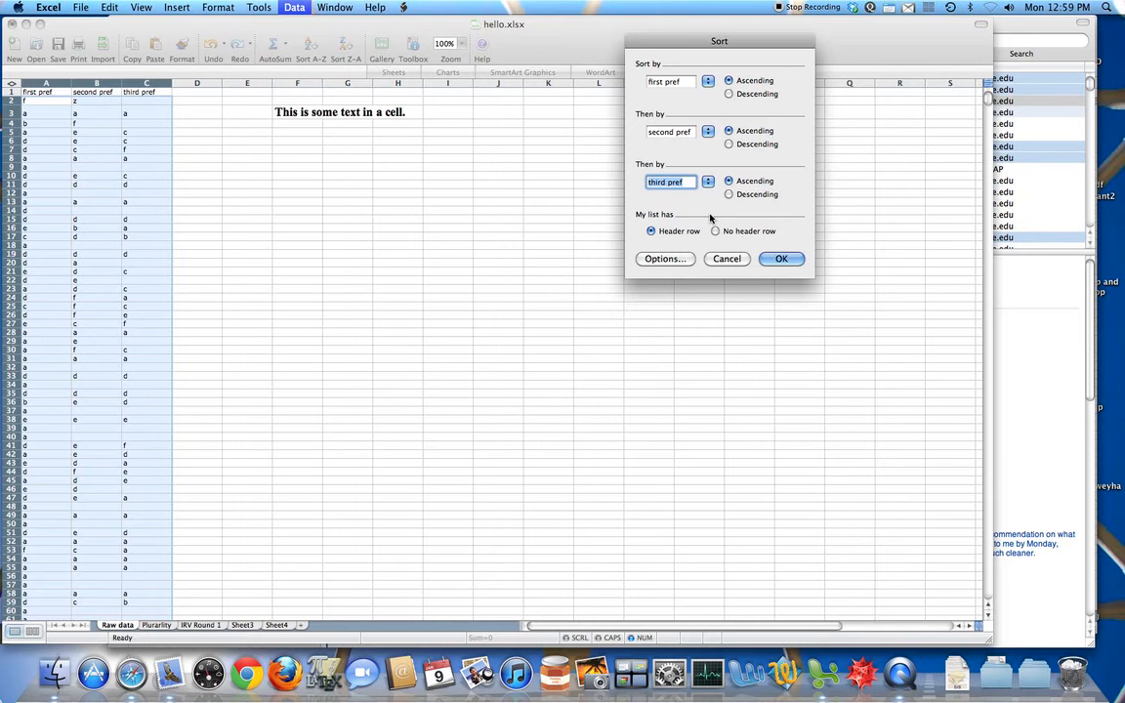
{"action": "left_click", "coordinate": [797, 259]}
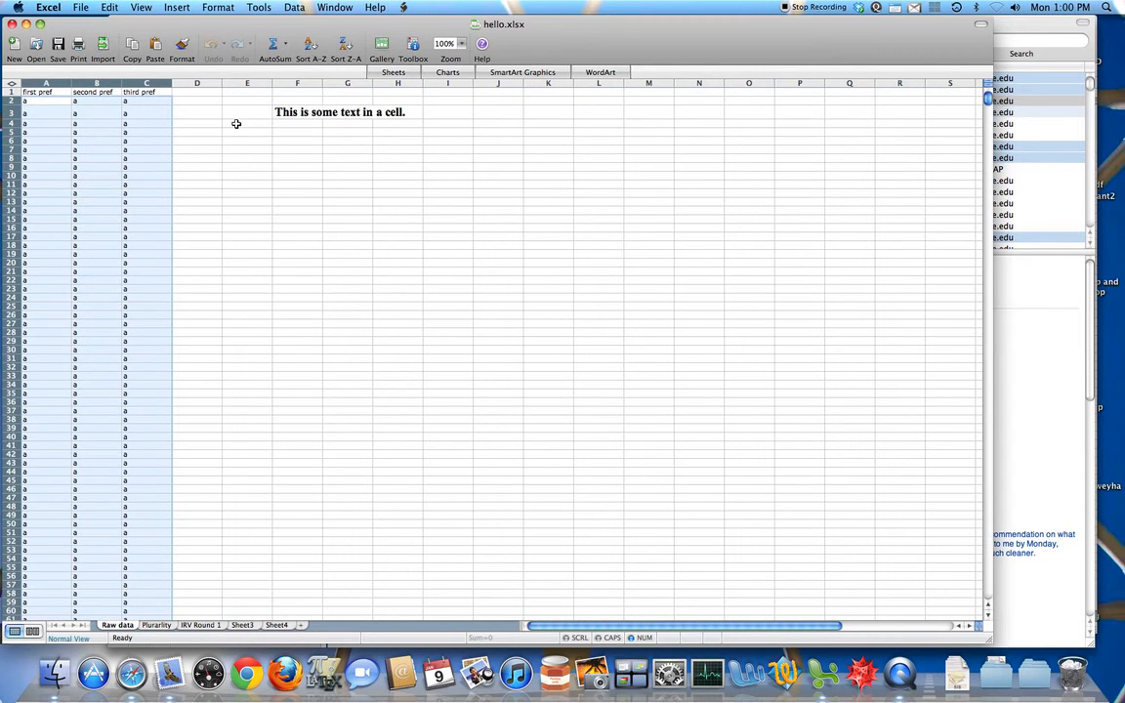
Examine how the sorted preferences are grouped from the first row to the end of the data, and return to the beginning.
{"action": "left_click", "coordinate": [203, 101]}
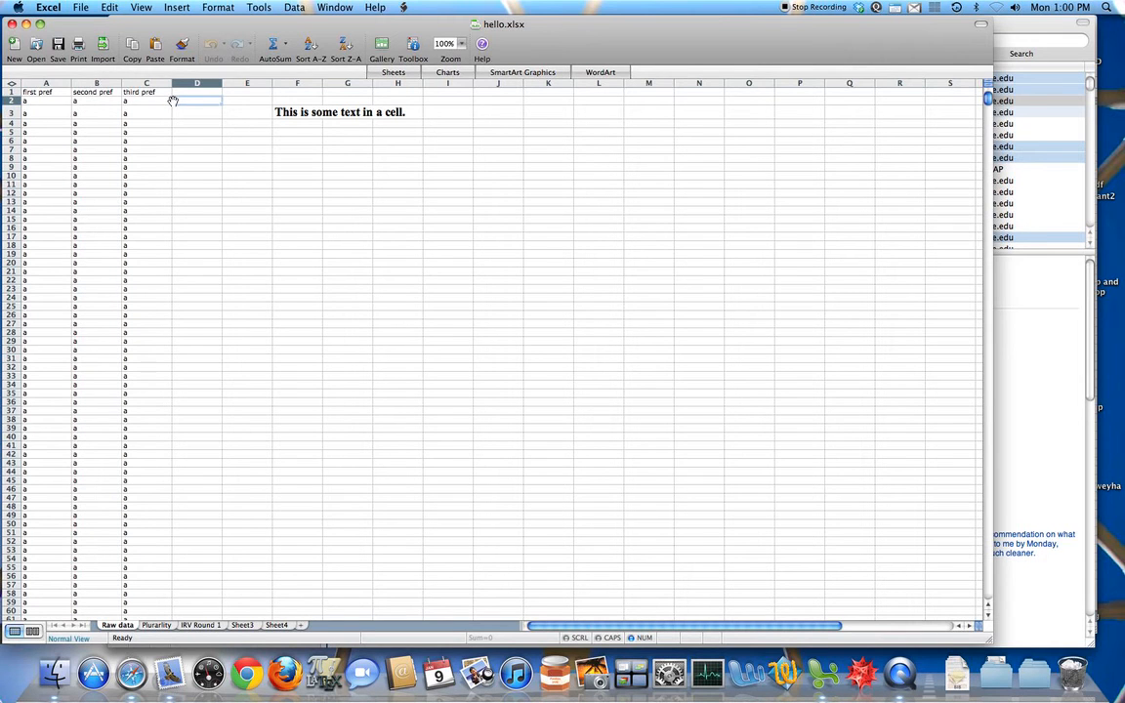
{"action": "scroll", "coordinate": [171, 107], "scroll_direction": "down", "scroll_amount": 15}
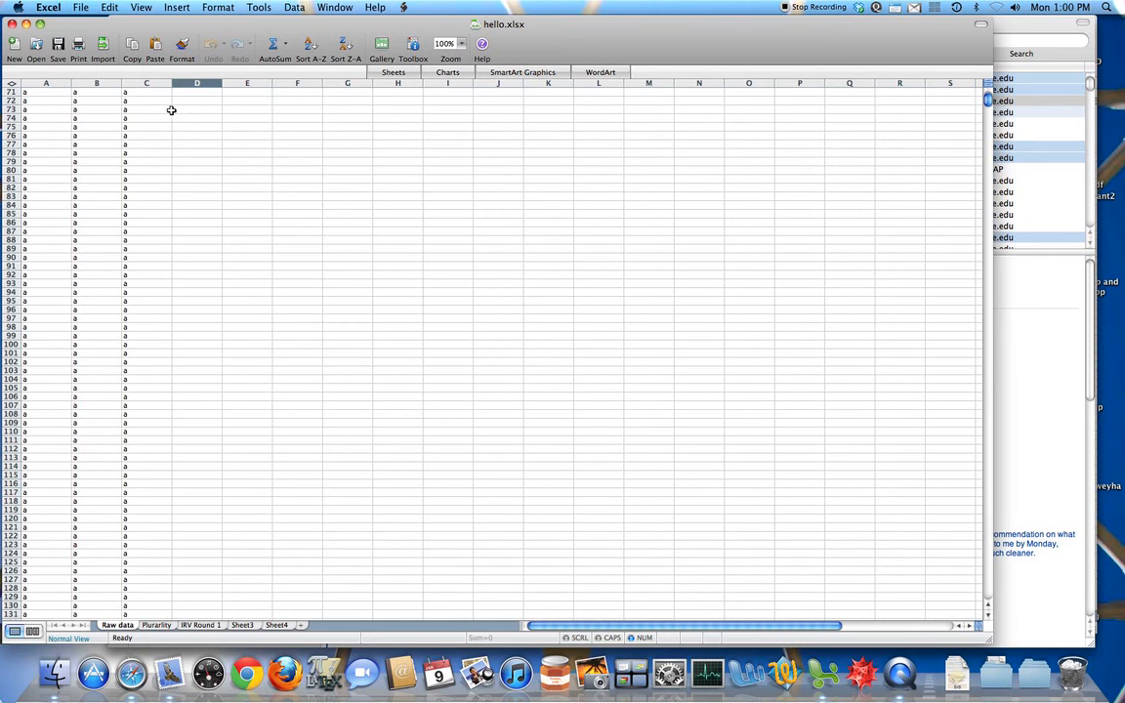
{"action": "scroll", "coordinate": [168, 143], "scroll_direction": "down", "scroll_amount": 20}
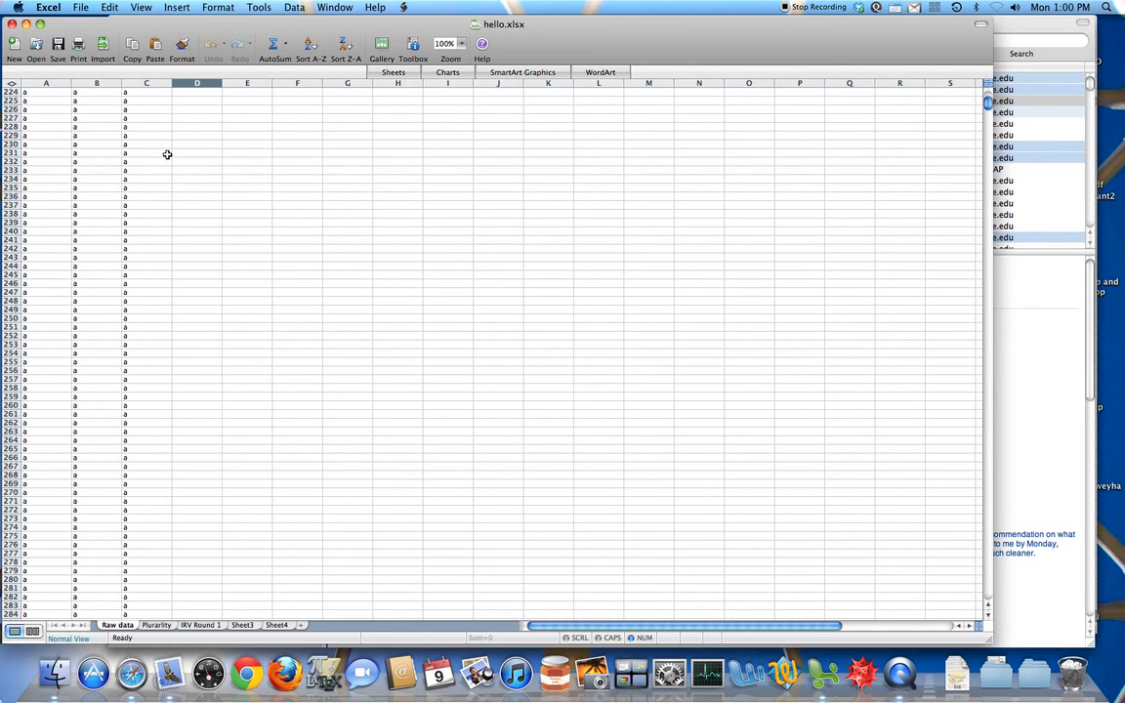
{"action": "scroll", "coordinate": [167, 154], "scroll_direction": "down", "scroll_amount": 20}
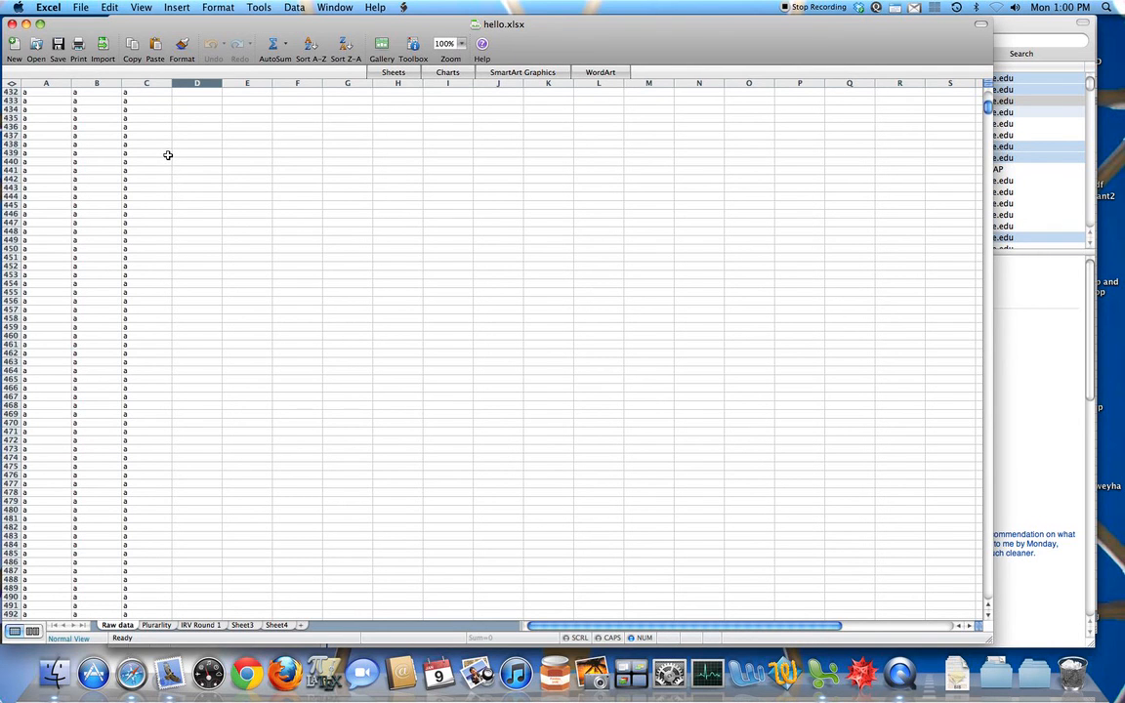
{"action": "scroll", "coordinate": [168, 155], "scroll_direction": "down", "scroll_amount": 20}
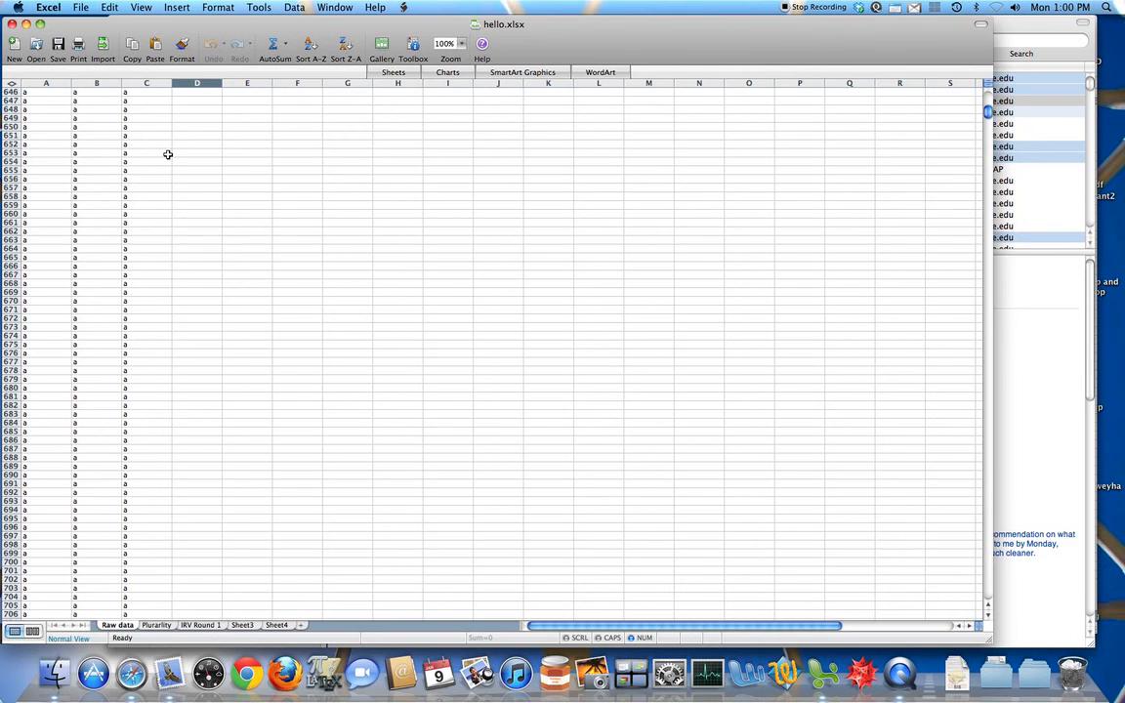
{"action": "scroll", "coordinate": [168, 152], "scroll_direction": "down", "scroll_amount": 20}
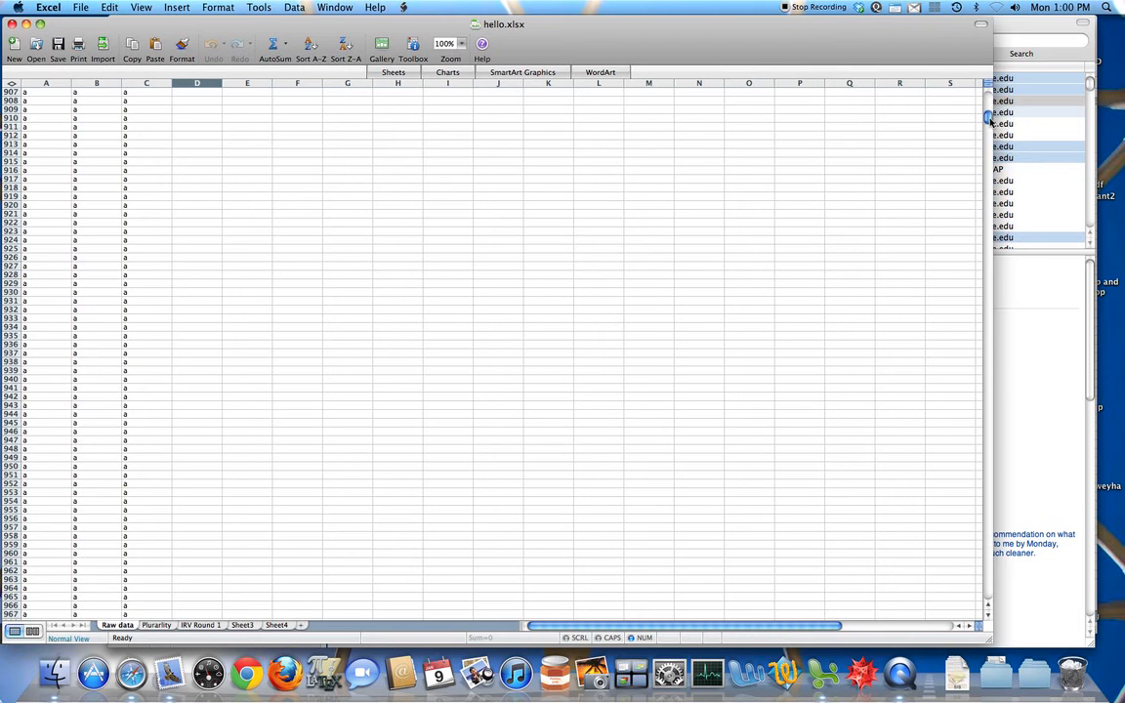
{"action": "left_click_drag", "start_coordinate": [989, 117], "coordinate": [990, 136]}
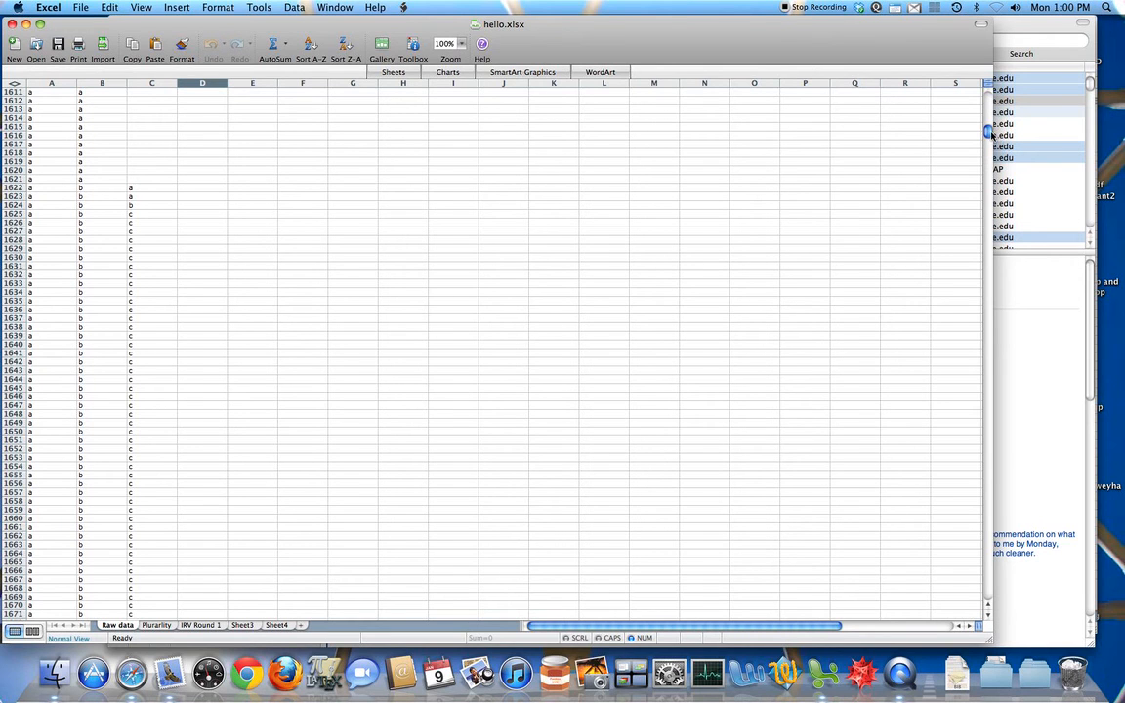
{"action": "left_click_drag", "start_coordinate": [988, 132], "coordinate": [989, 136]}
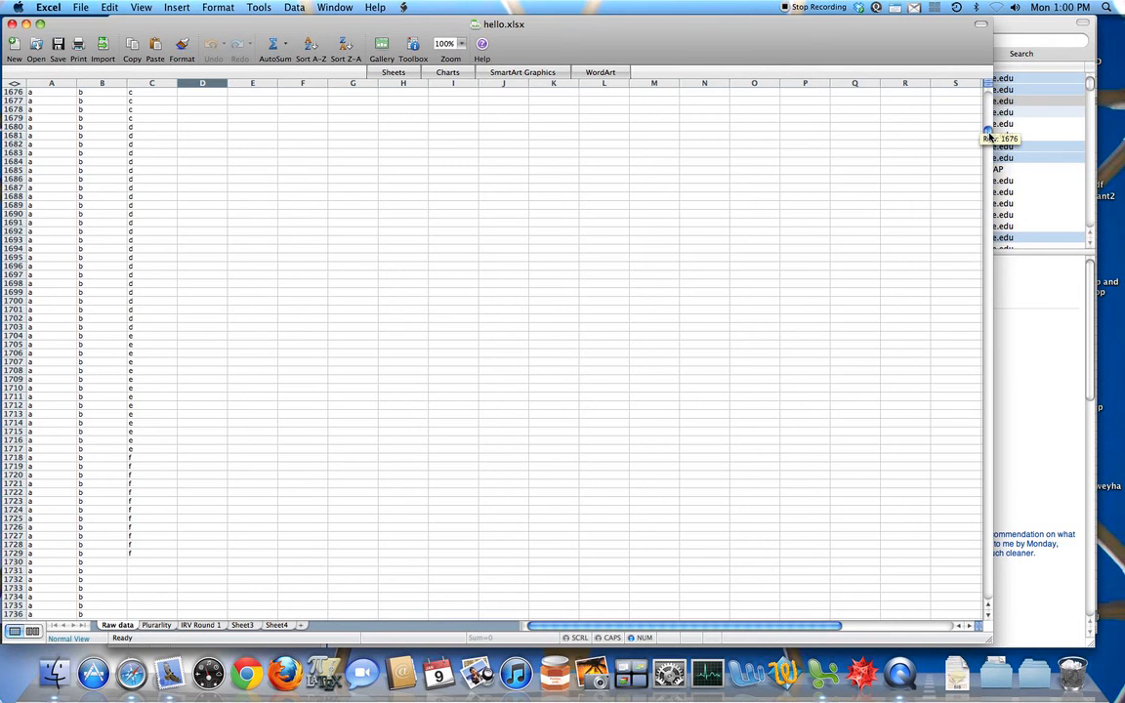
{"action": "left_click_drag", "start_coordinate": [989, 136], "coordinate": [987, 595]}
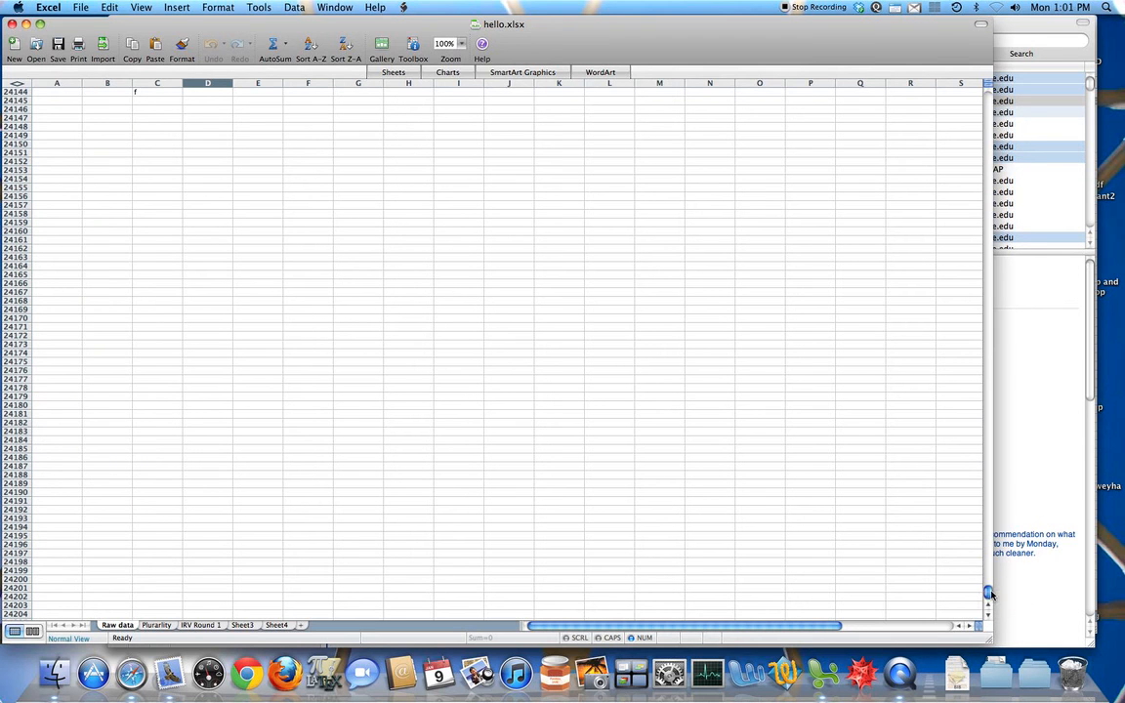
{"action": "scroll", "coordinate": [271, 217], "scroll_direction": "up", "scroll_amount": 3}
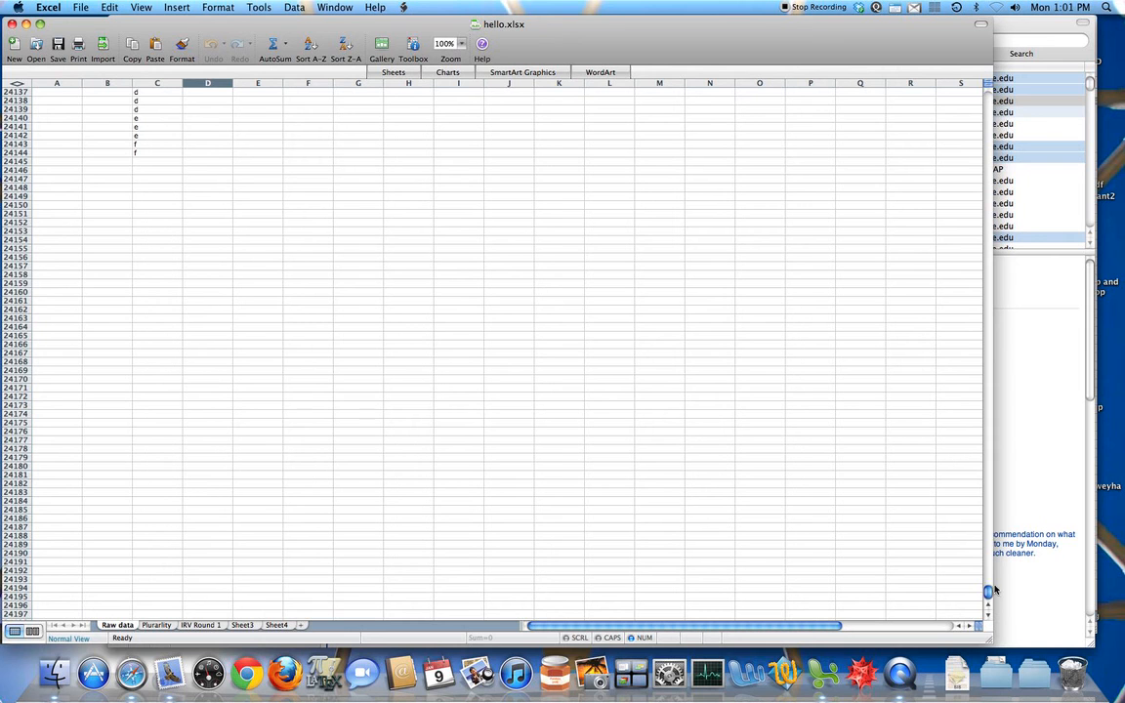
{"action": "left_click_drag", "start_coordinate": [987, 593], "coordinate": [987, 98]}
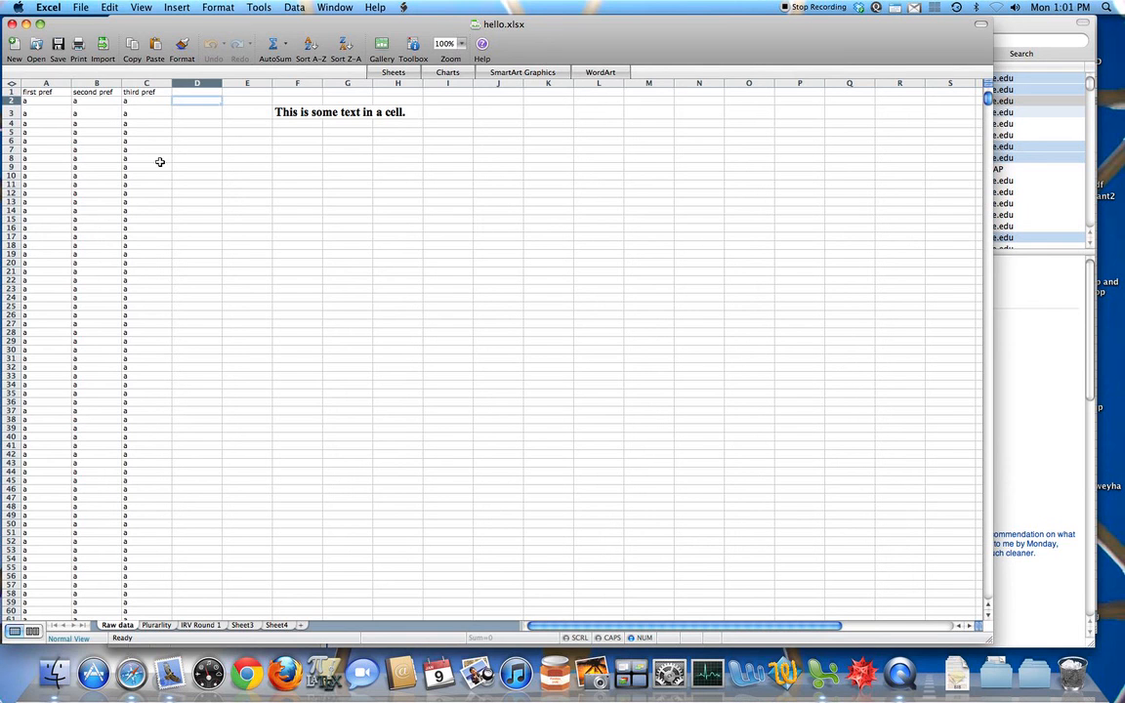
Delete cells A2 through A984 of the first pref column, shifting the remaining cells left.
{"action": "left_click", "coordinate": [46, 102]}
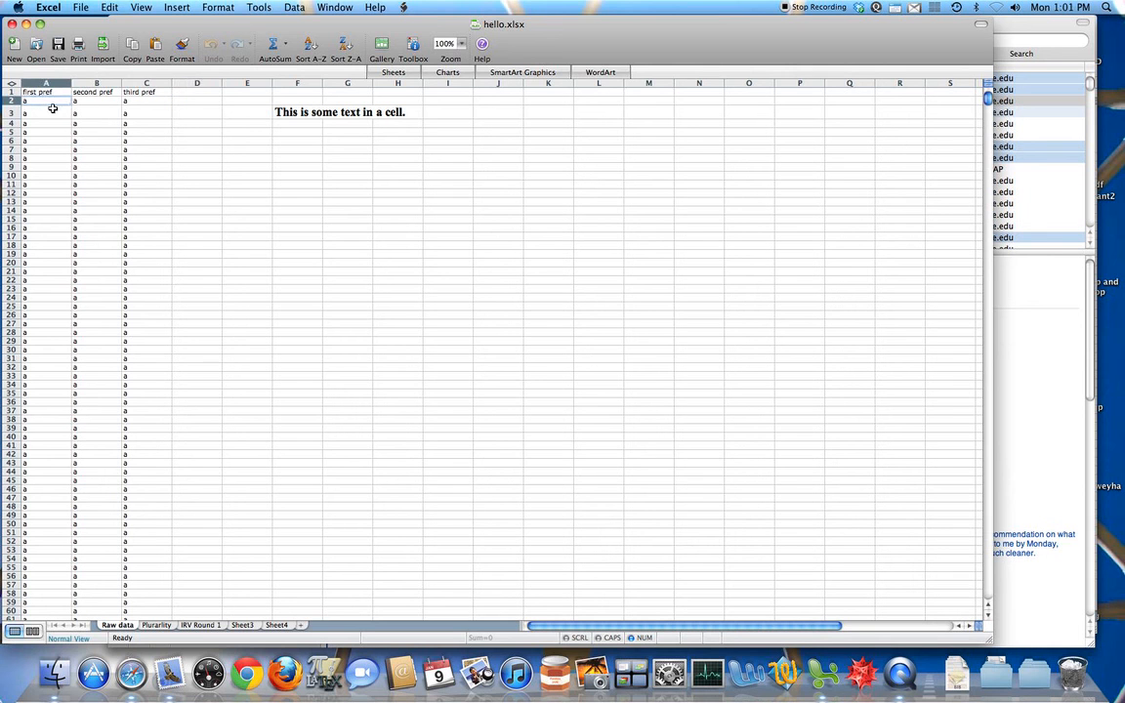
{"action": "left_click_drag", "start_coordinate": [49, 101], "coordinate": [63, 206]}
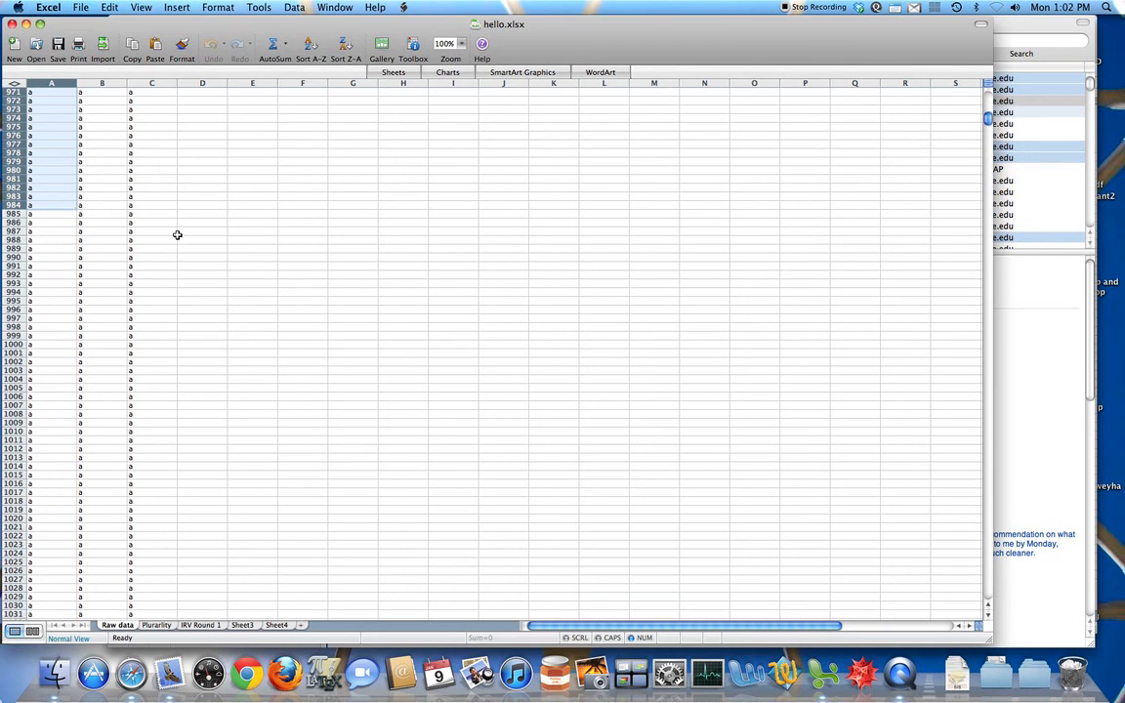
{"action": "right_click", "coordinate": [56, 200]}
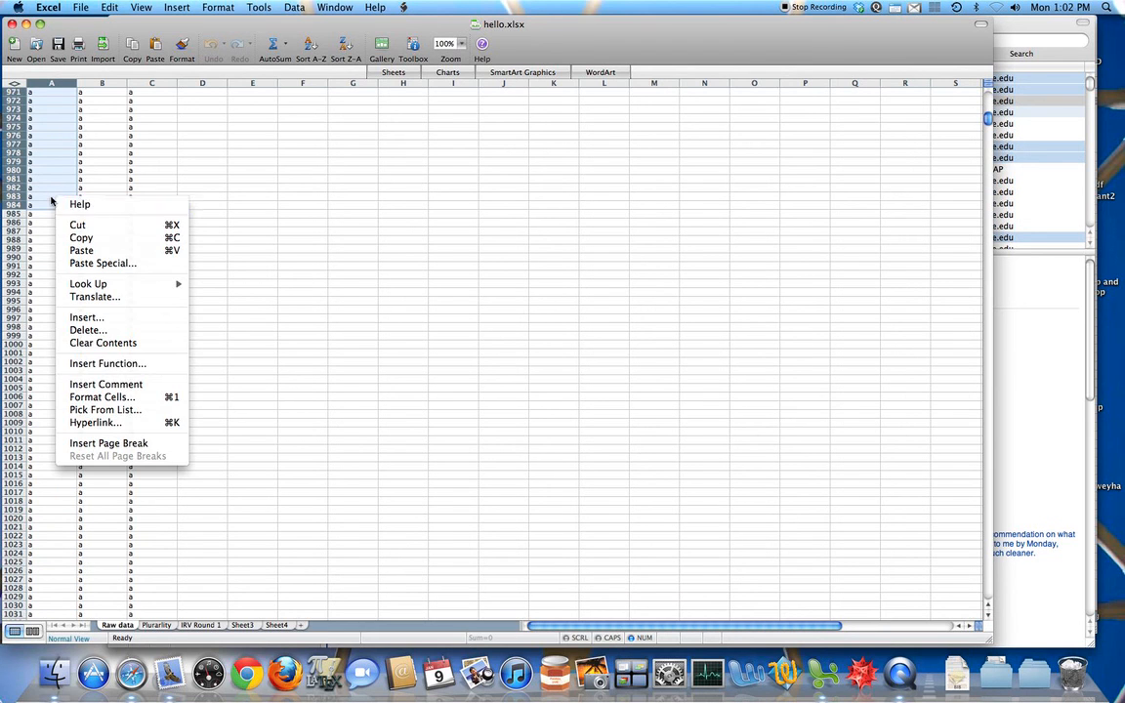
{"action": "left_click", "coordinate": [121, 332]}
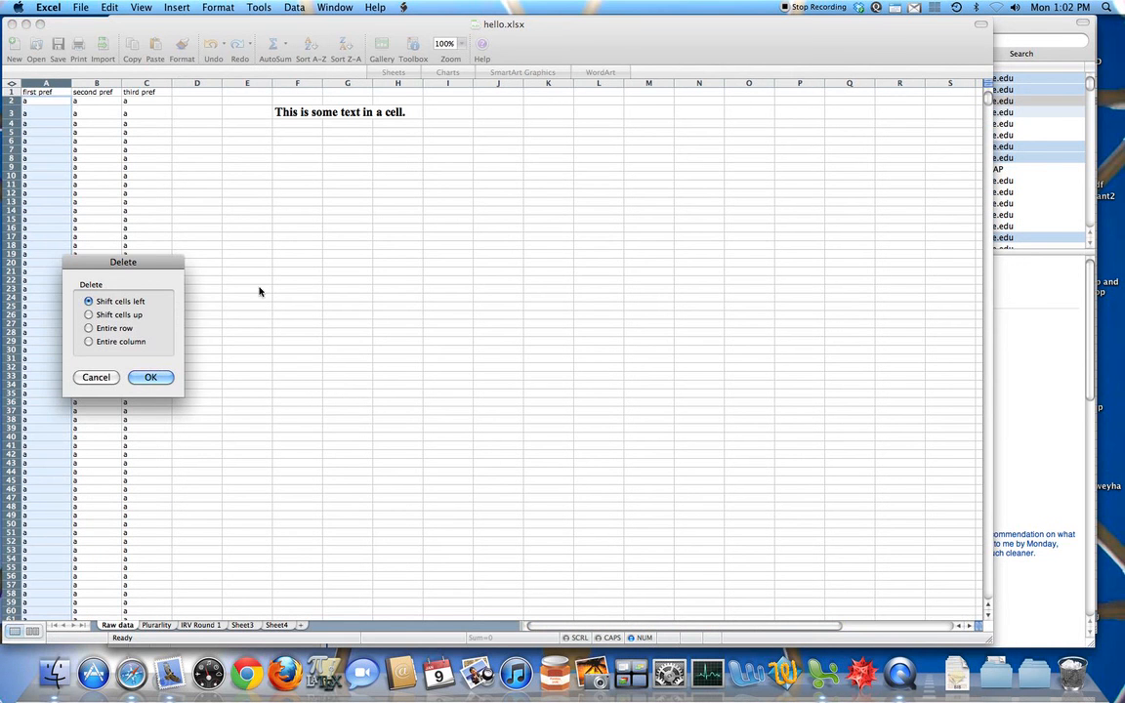
{"action": "left_click_drag", "start_coordinate": [153, 261], "coordinate": [346, 197]}
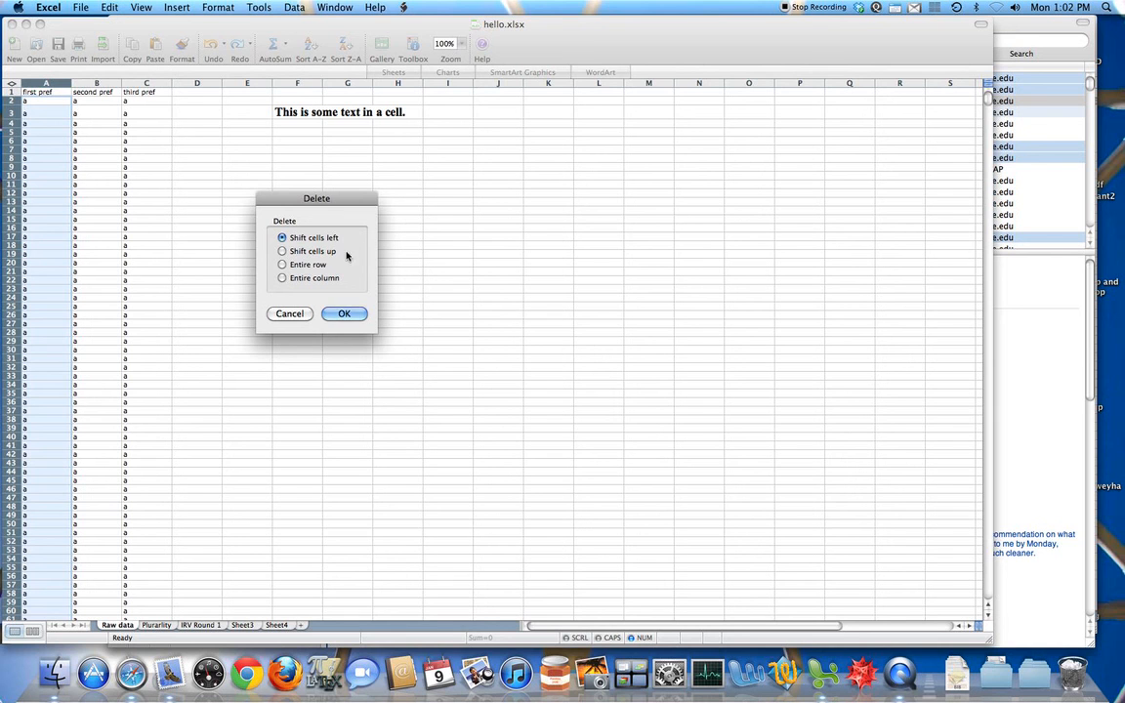
{"action": "left_click", "coordinate": [344, 314]}
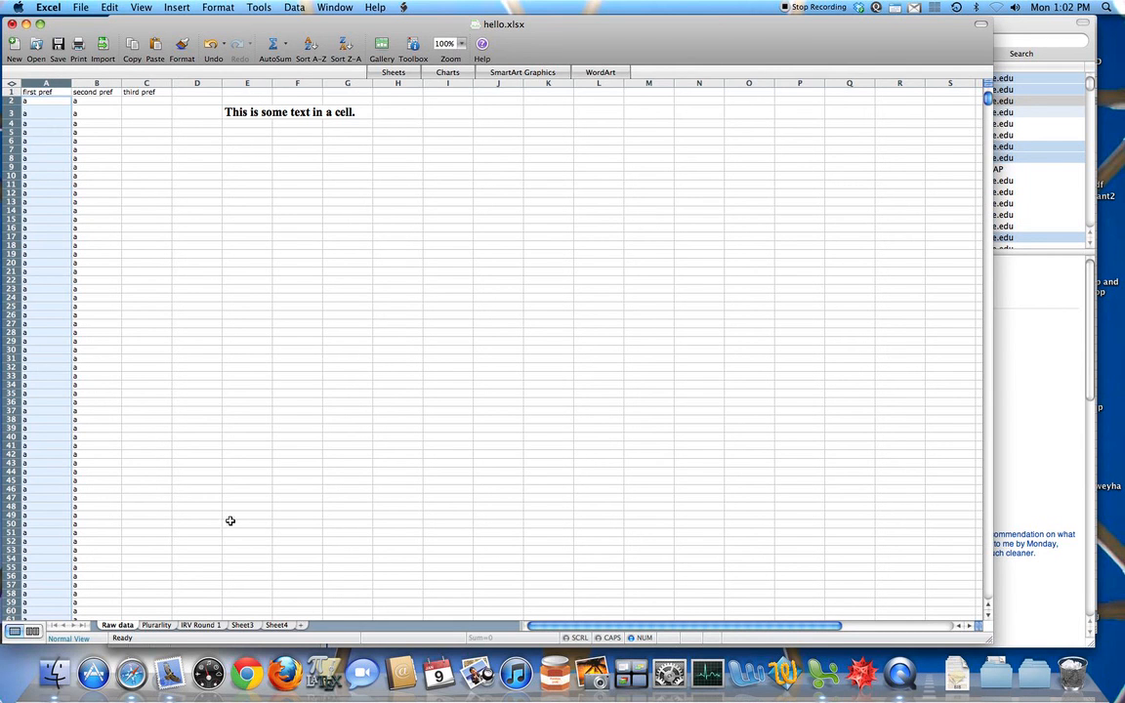
Switch to the IRV Round 1 sheet.
{"action": "left_click", "coordinate": [203, 625]}
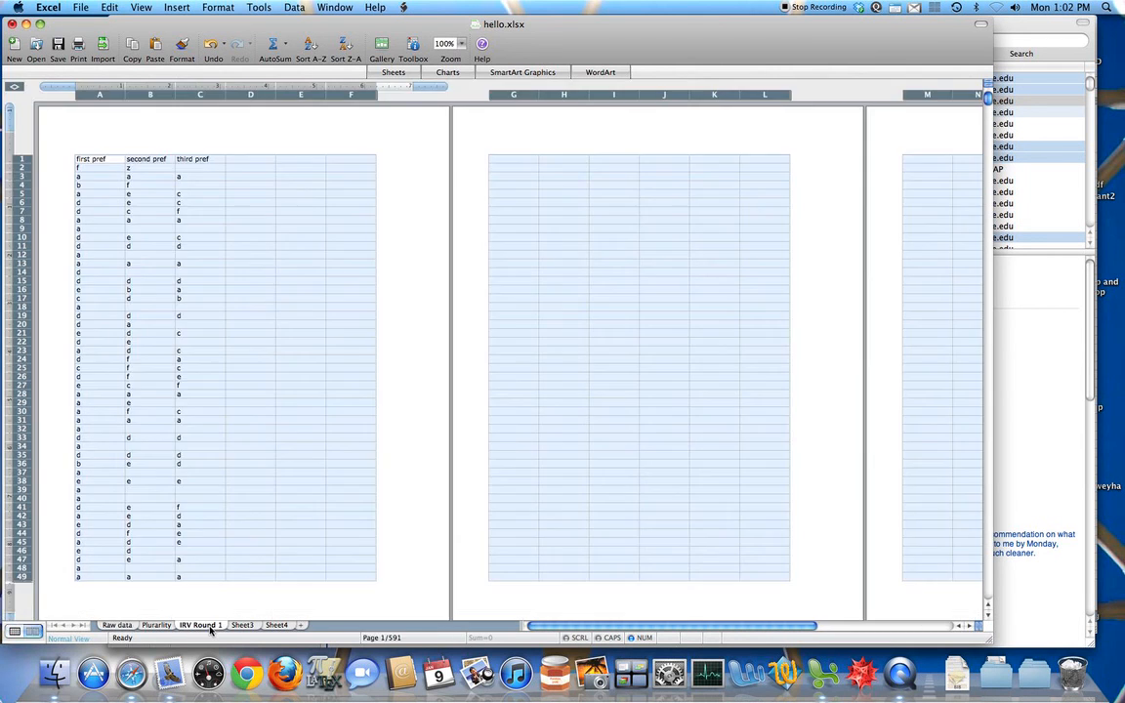